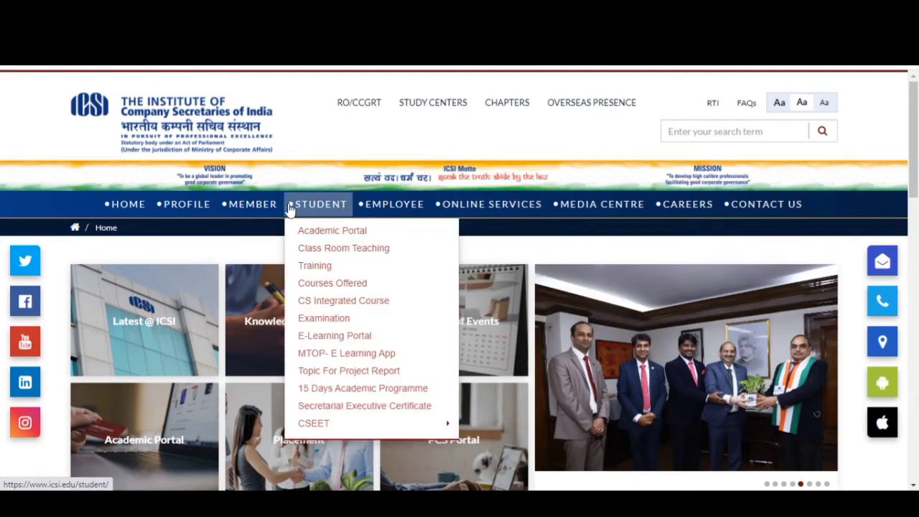
Open the online service for registering CSEET pass students in the Executive Programme.
mouse_move(264, 202)
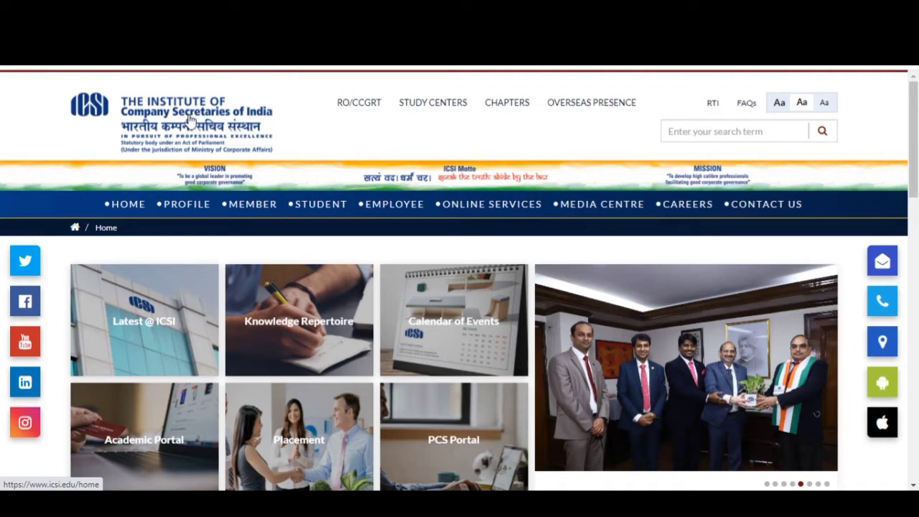
mouse_move(419, 236)
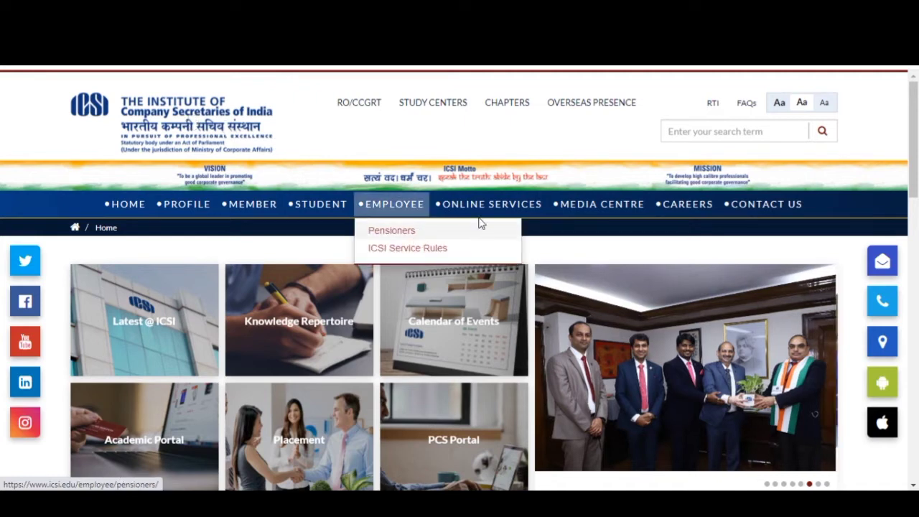
mouse_move(492, 213)
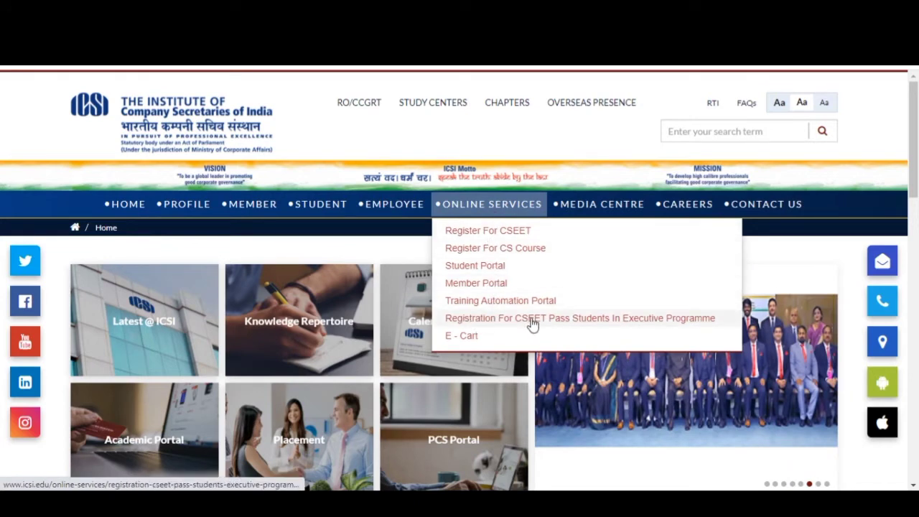
click(655, 323)
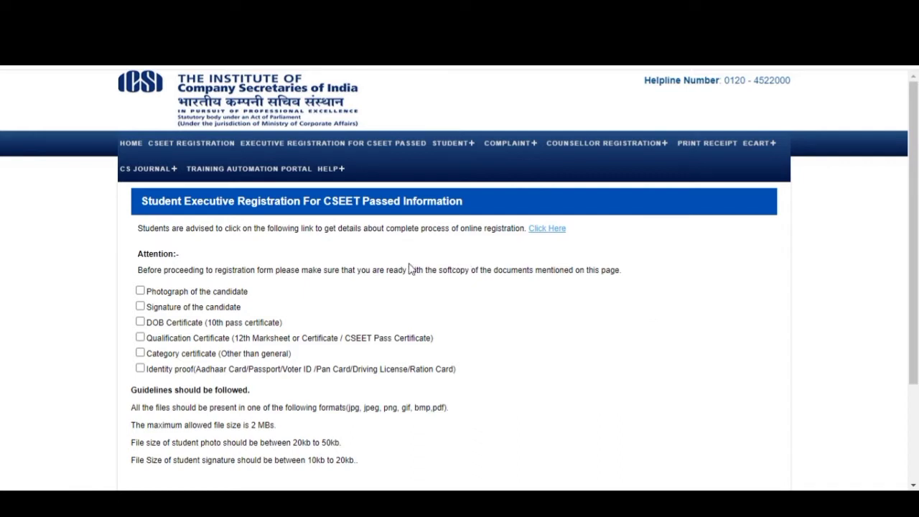
Mark the photograph, signature, DOB certificate, qualification certificate and identity proof as ready, and proceed to registration.
scroll(431, 269, down, 1)
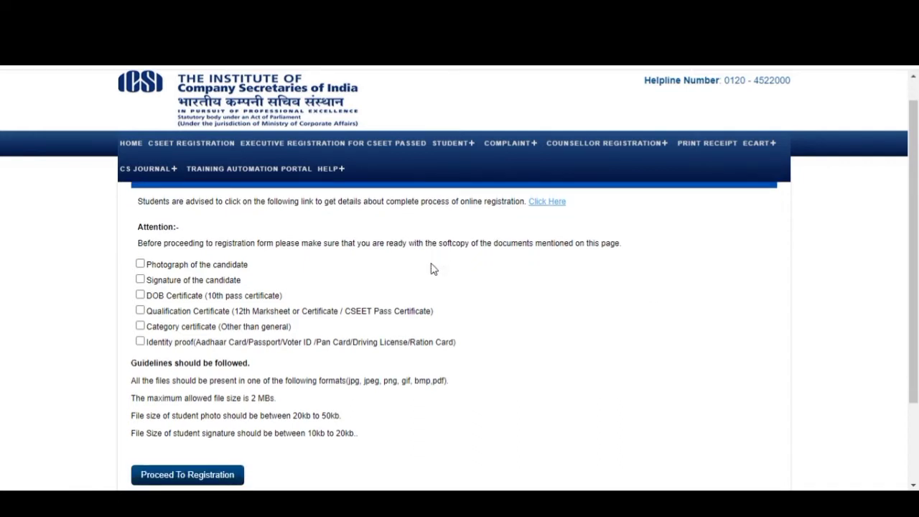
scroll(431, 268, down, 1)
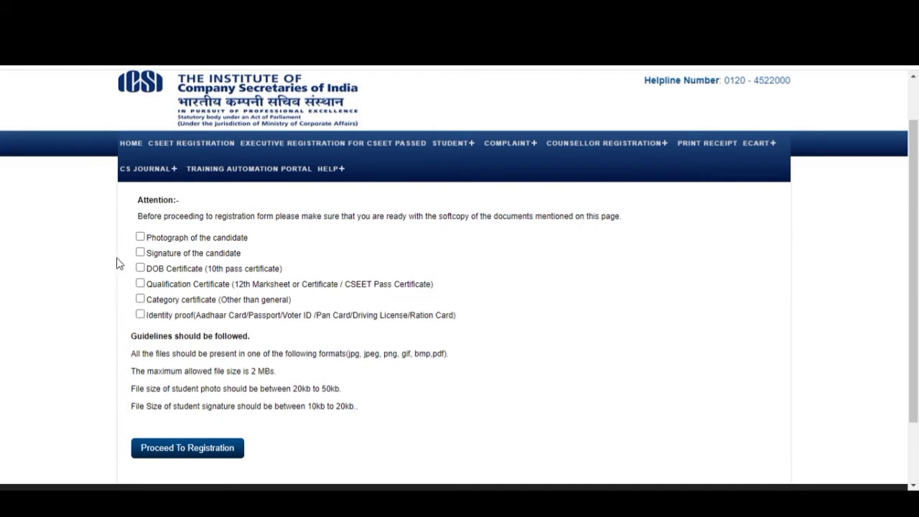
click(140, 236)
click(141, 253)
click(140, 268)
click(141, 284)
click(140, 316)
click(166, 450)
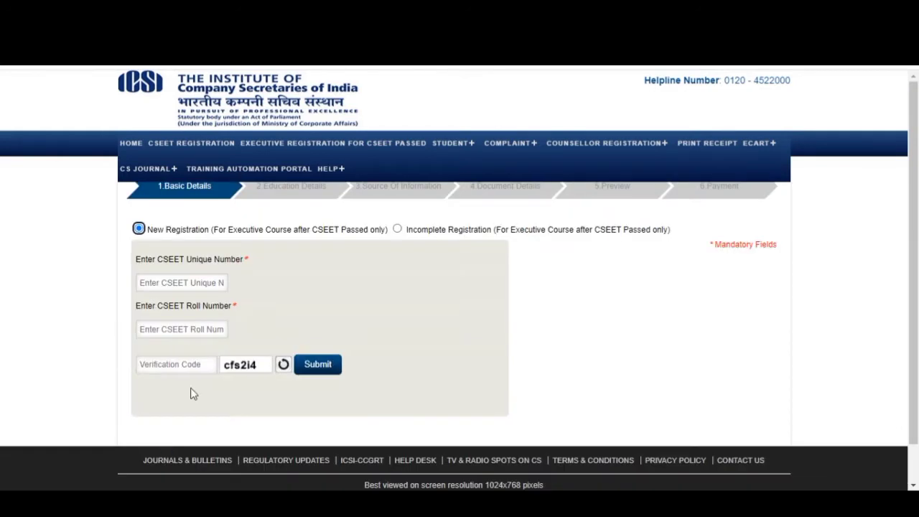
Submit the new registration check with the candidate's CSEET unique number, CSEET roll number and the displayed verification code.
click(216, 284)
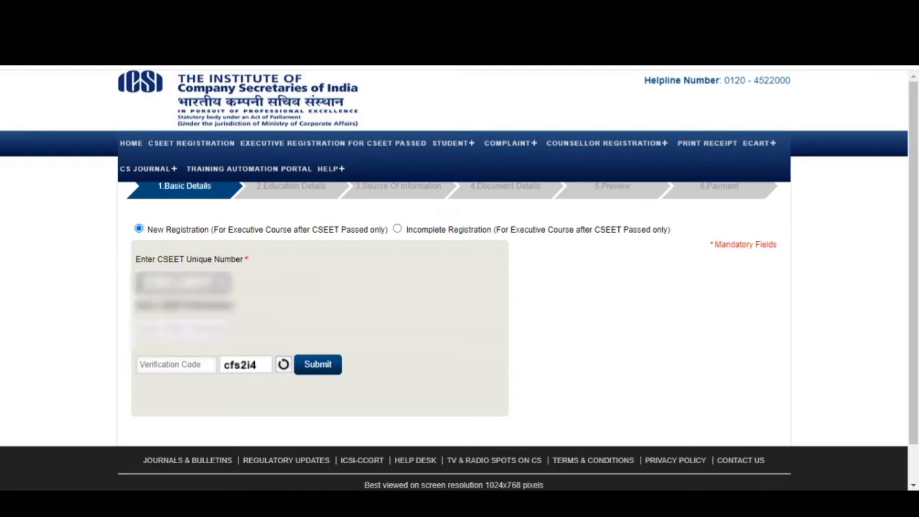
key(Tab)
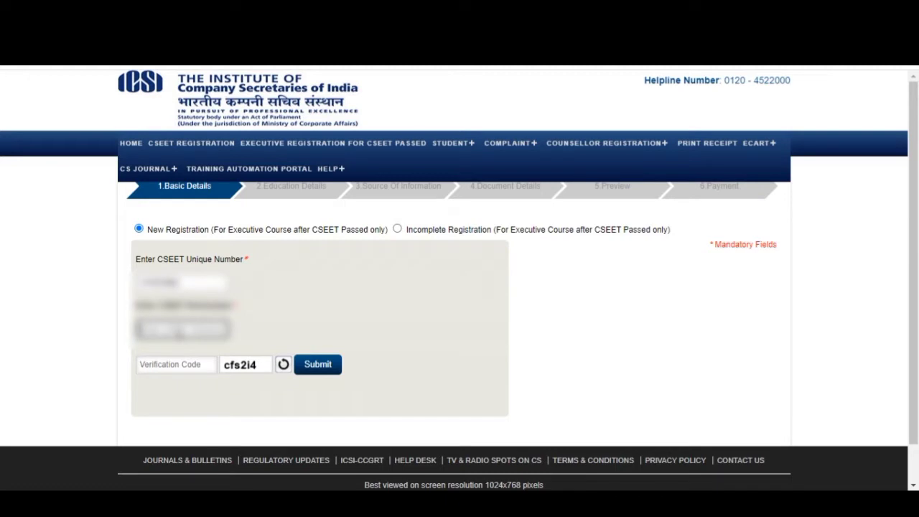
key(ctrl+v)
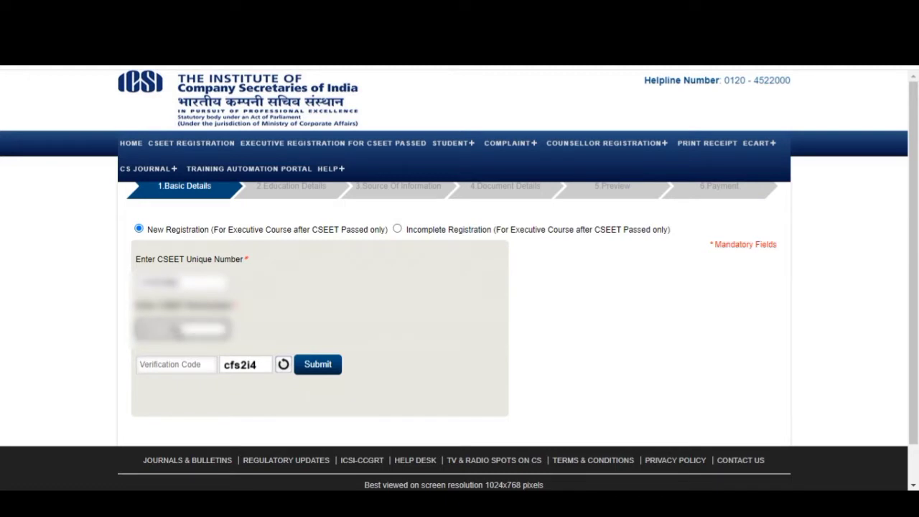
click(174, 364)
text(c)
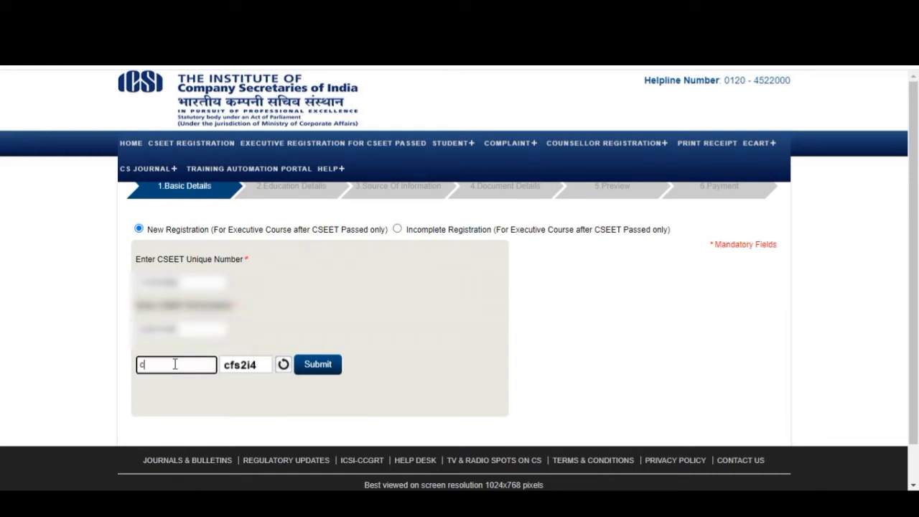
text(fs2i4)
click(312, 366)
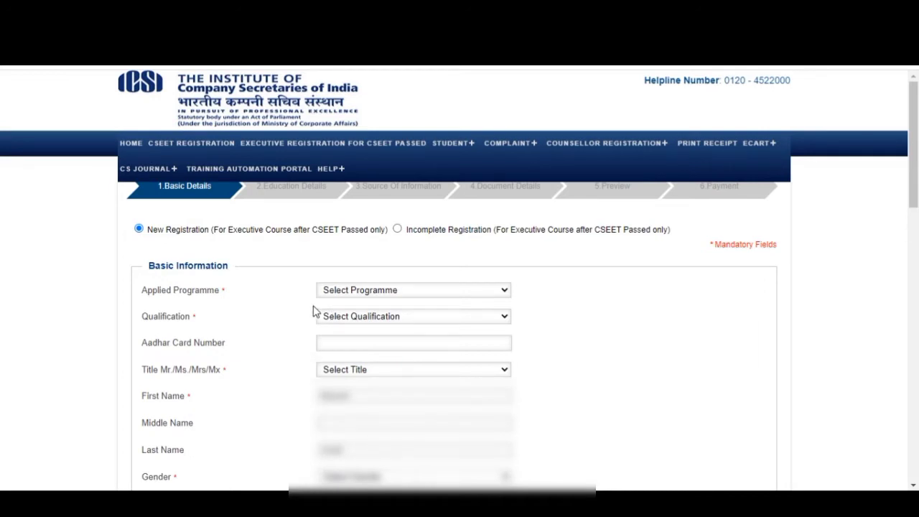
Set the applied programme to Executive and the qualification to CSEET Passed.
click(334, 294)
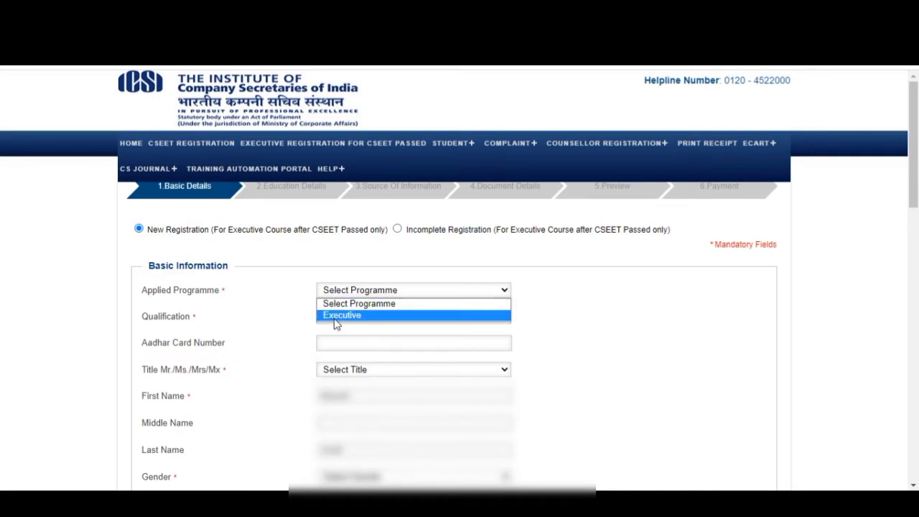
click(335, 316)
click(334, 320)
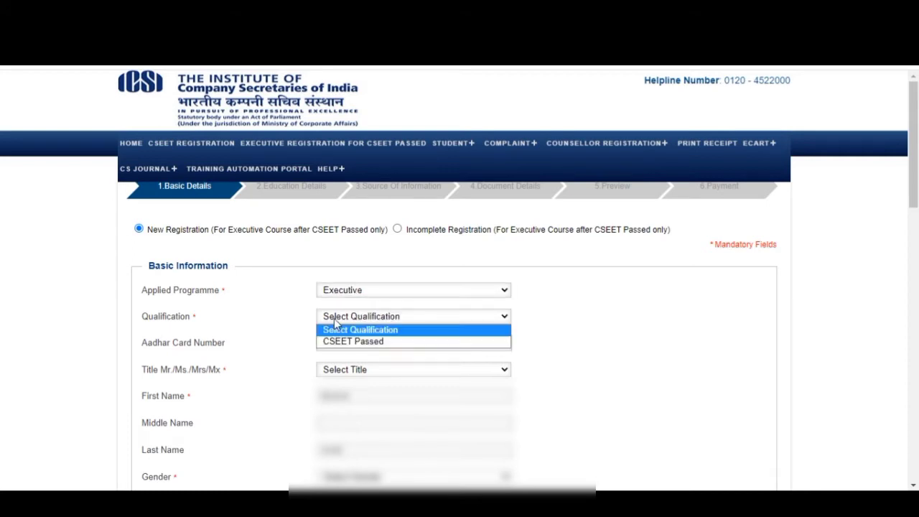
click(336, 342)
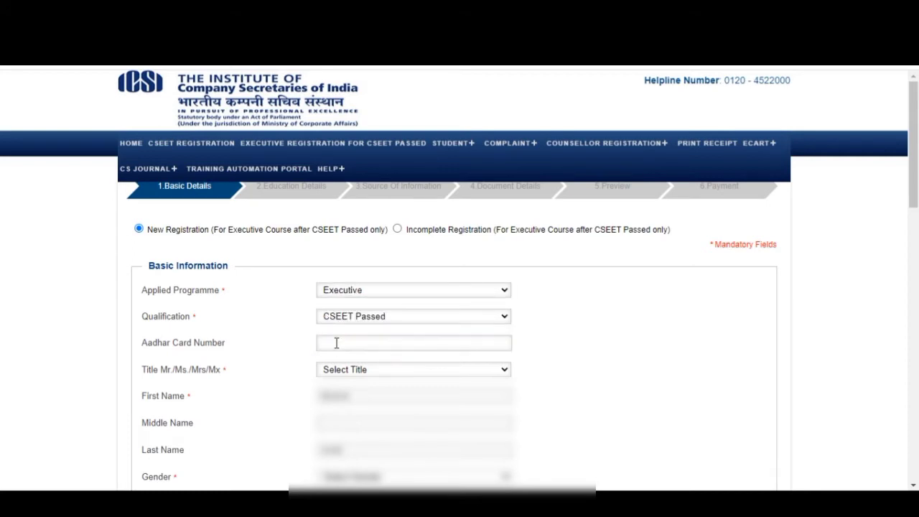
Enter the candidate's Aadhar card number and choose the candidate's title.
click(336, 343)
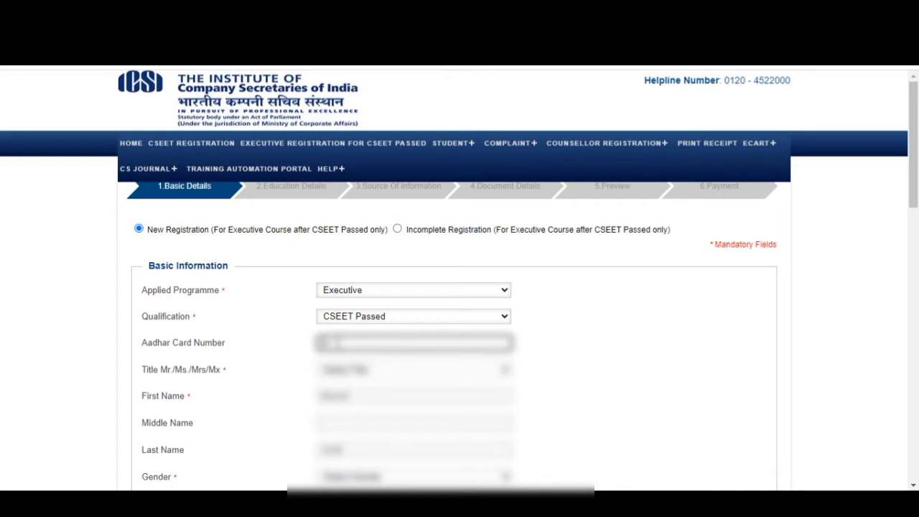
text(000000000)
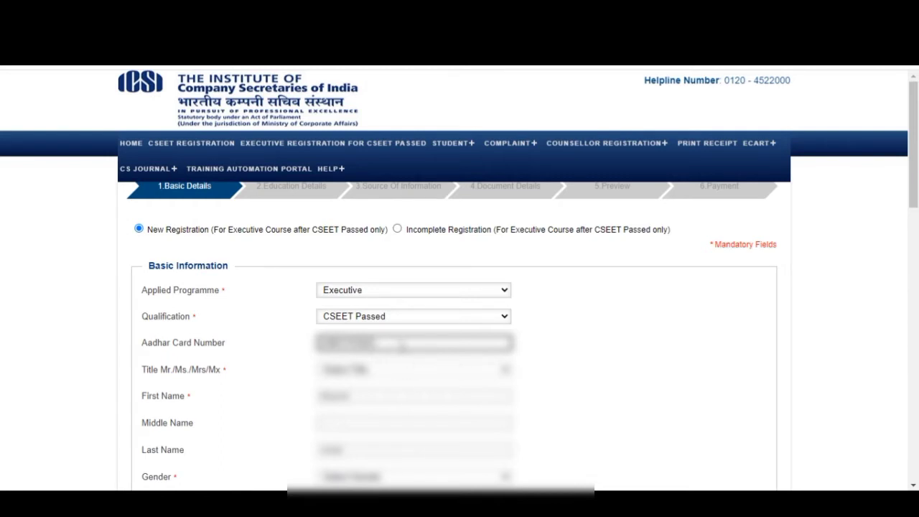
click(399, 370)
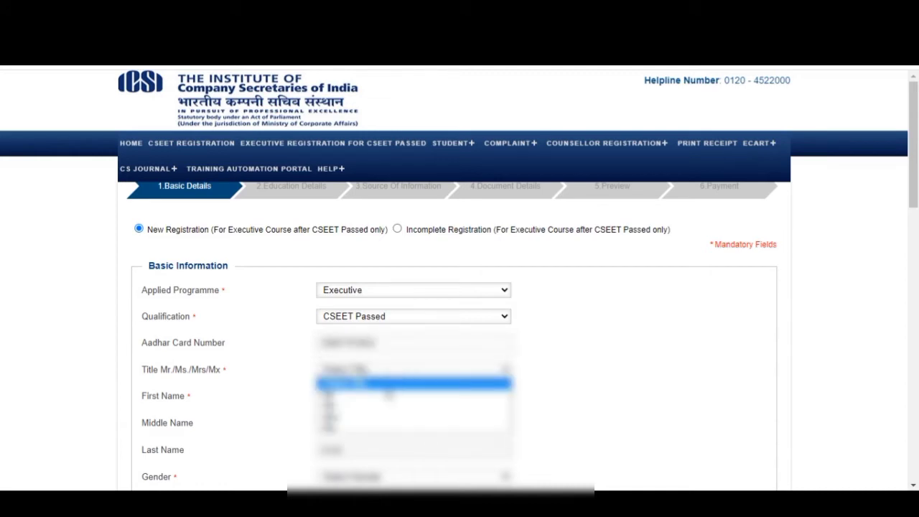
click(386, 404)
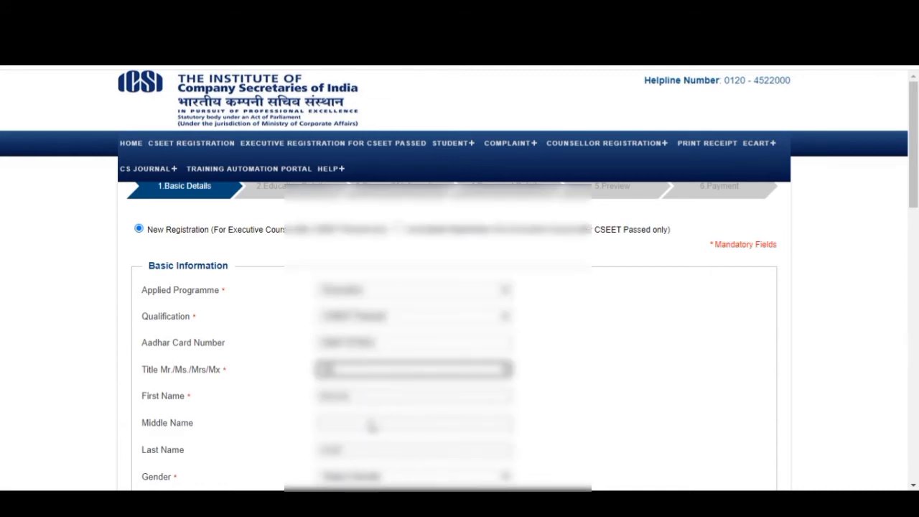
Choose the candidate's gender and set the category to General.
drag(917, 201, 917, 238)
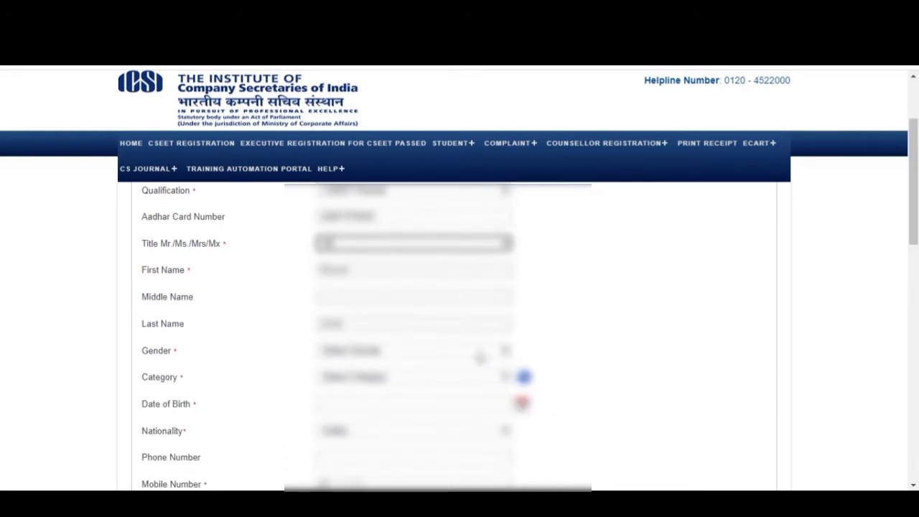
click(482, 352)
click(454, 388)
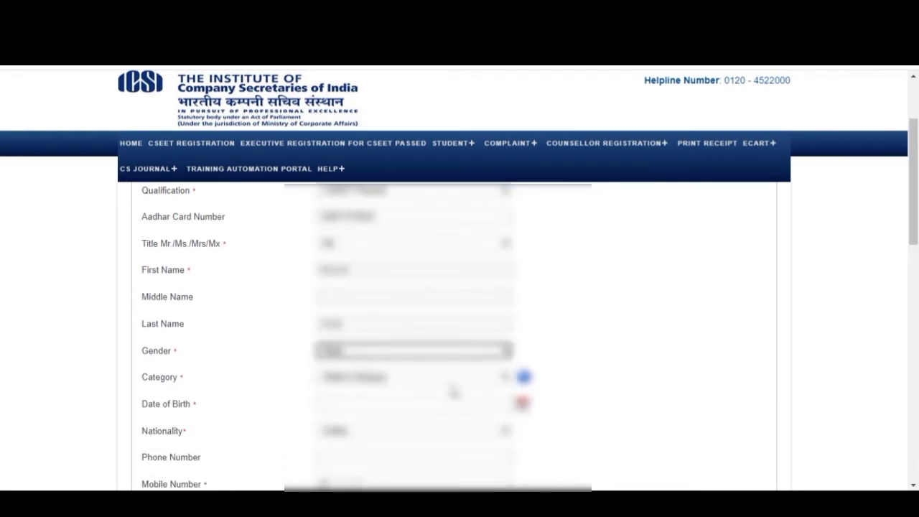
click(462, 383)
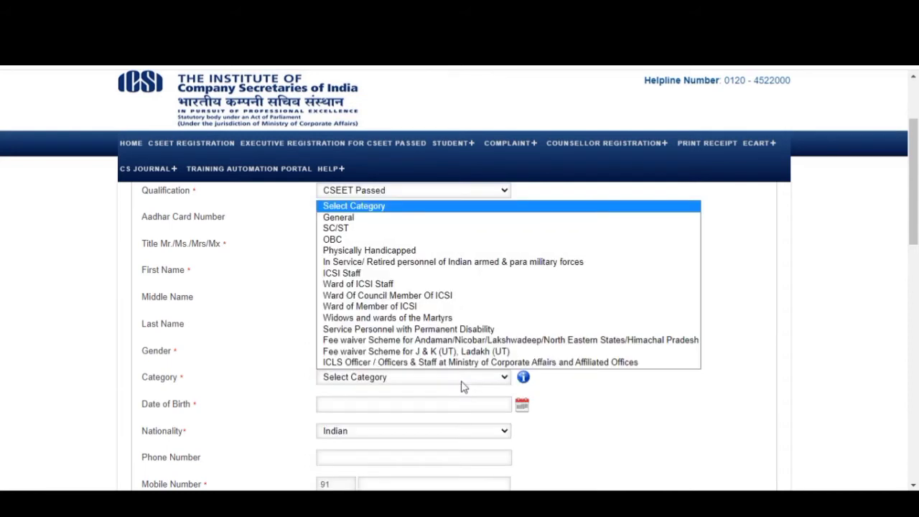
click(467, 218)
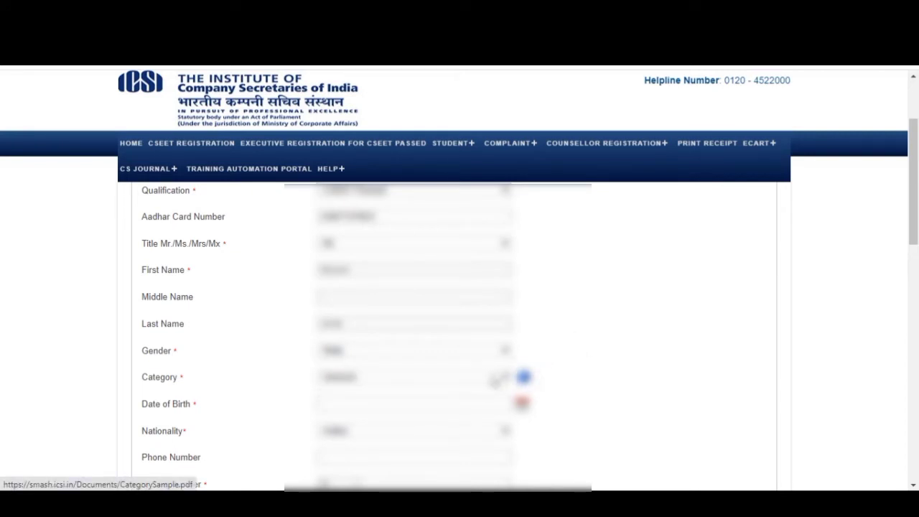
Fill in the candidate's date of birth by choosing its year, month and day.
scroll(496, 380, down, 1)
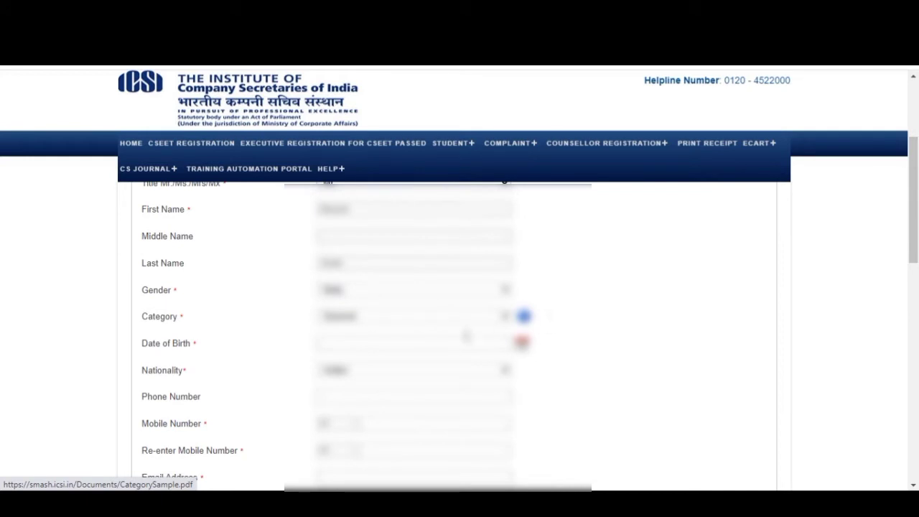
click(461, 345)
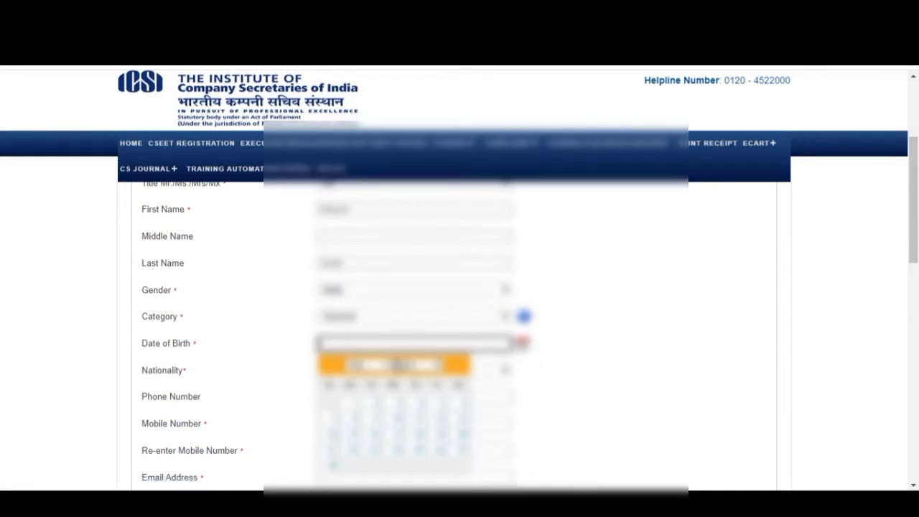
click(406, 365)
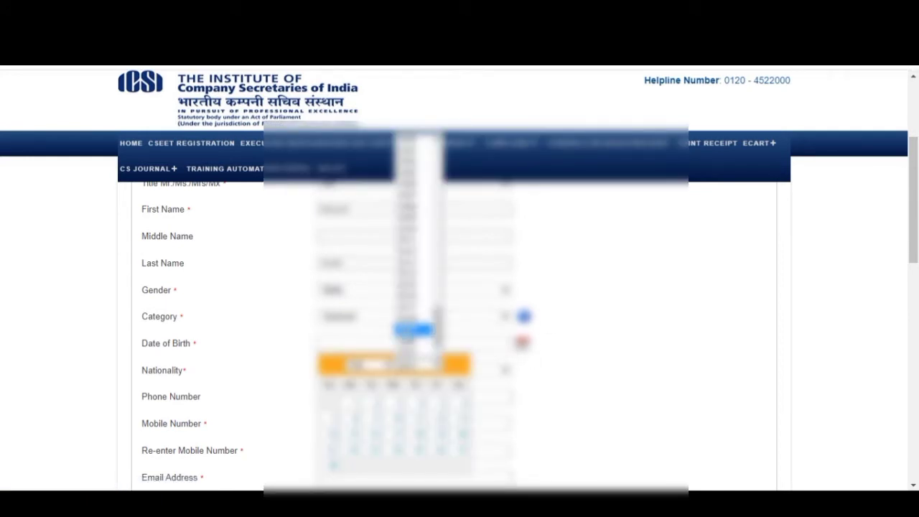
text(2001)
key(Return)
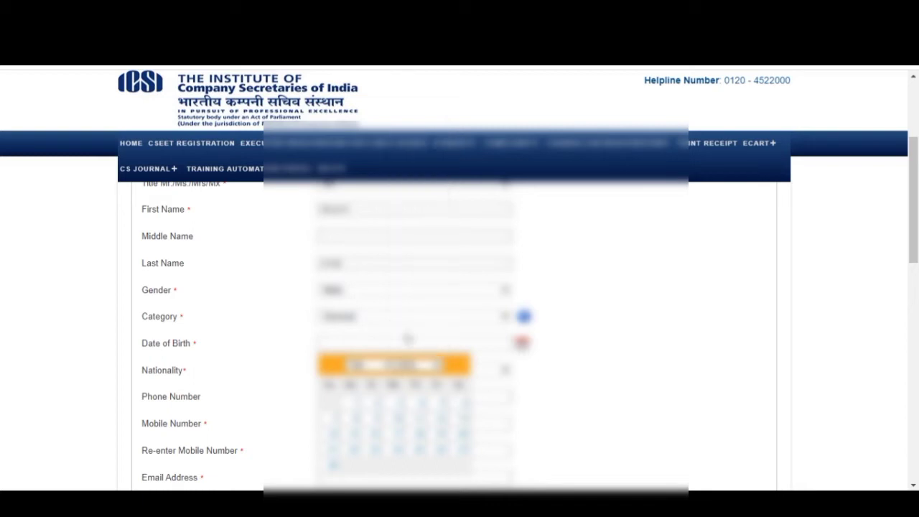
click(381, 366)
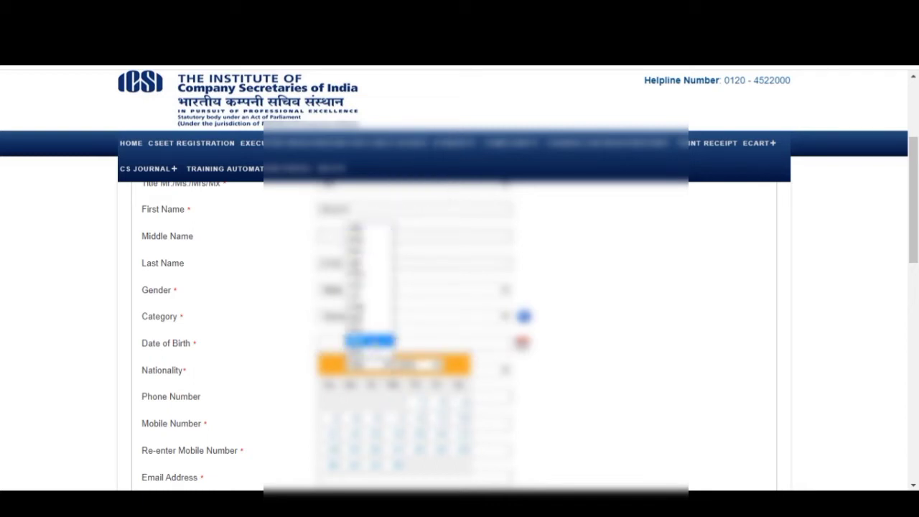
click(372, 340)
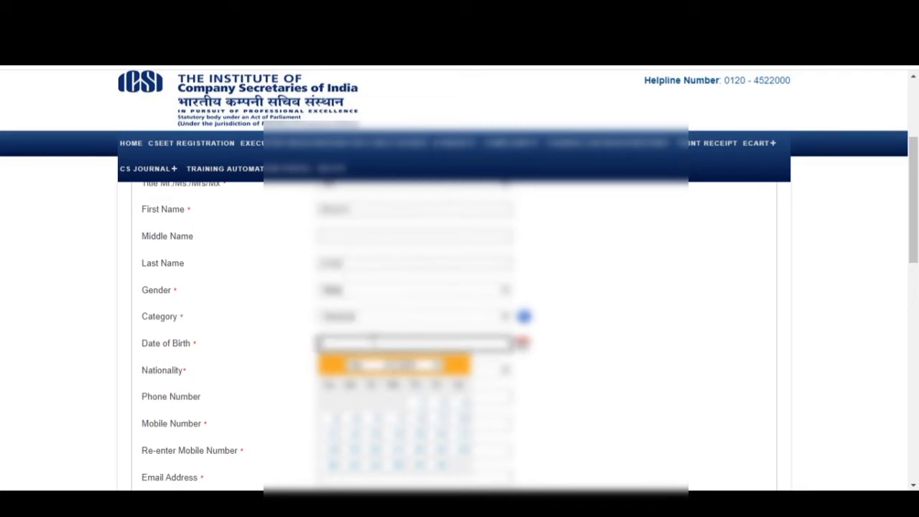
click(373, 453)
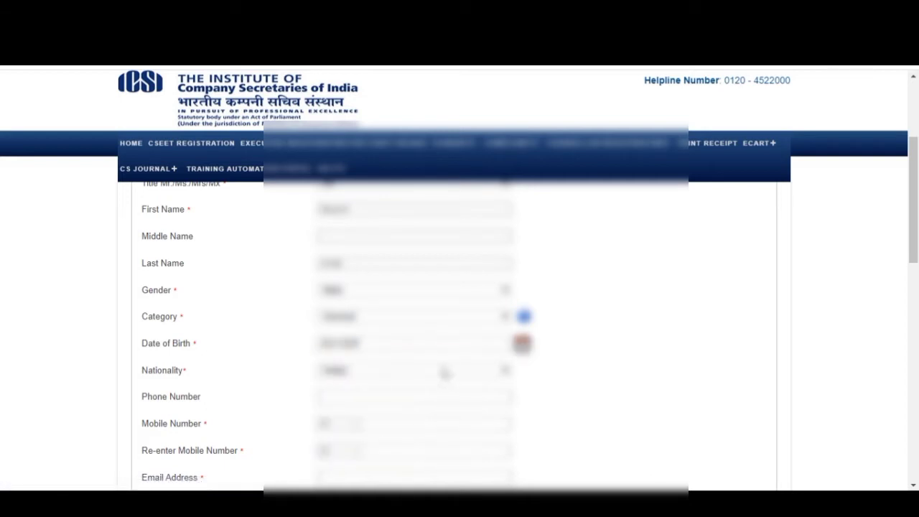
Enter the candidate's mobile number and repeat it in the mobile number confirmation, leaving the optional phone number blank.
click(397, 395)
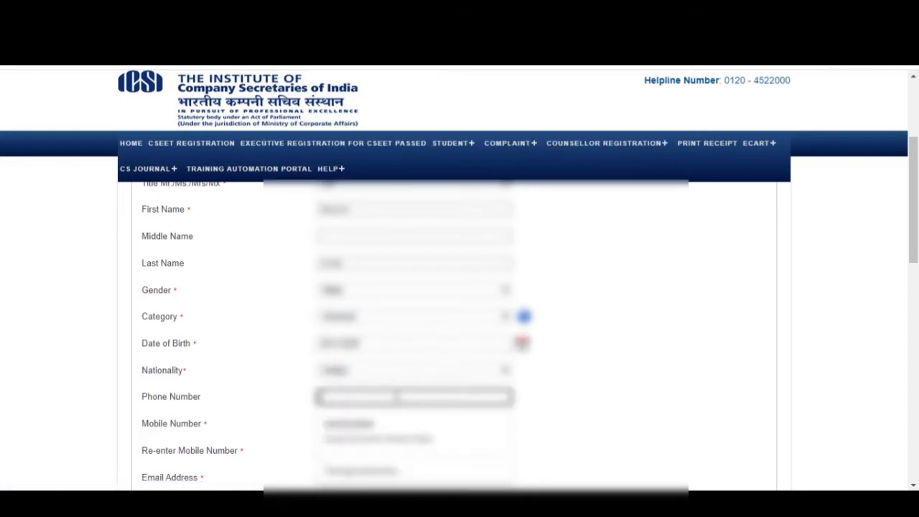
click(554, 410)
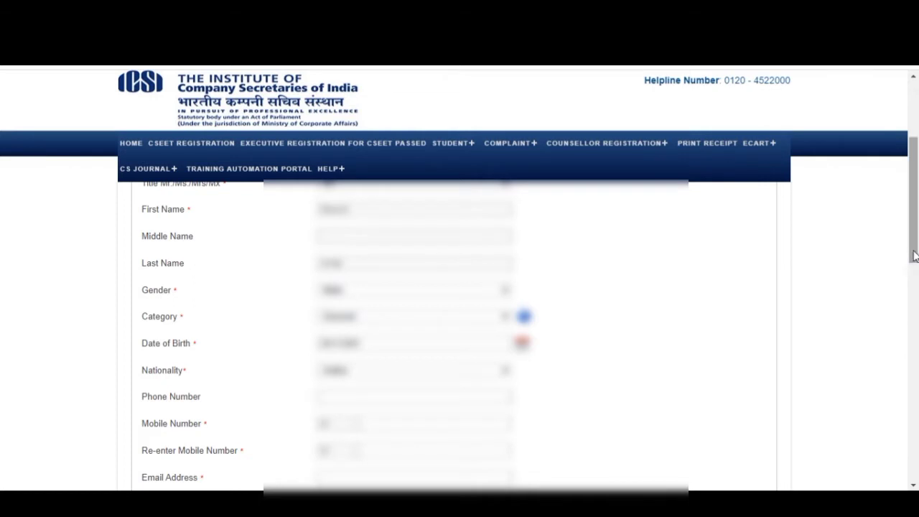
scroll(916, 256, down, 1)
click(466, 365)
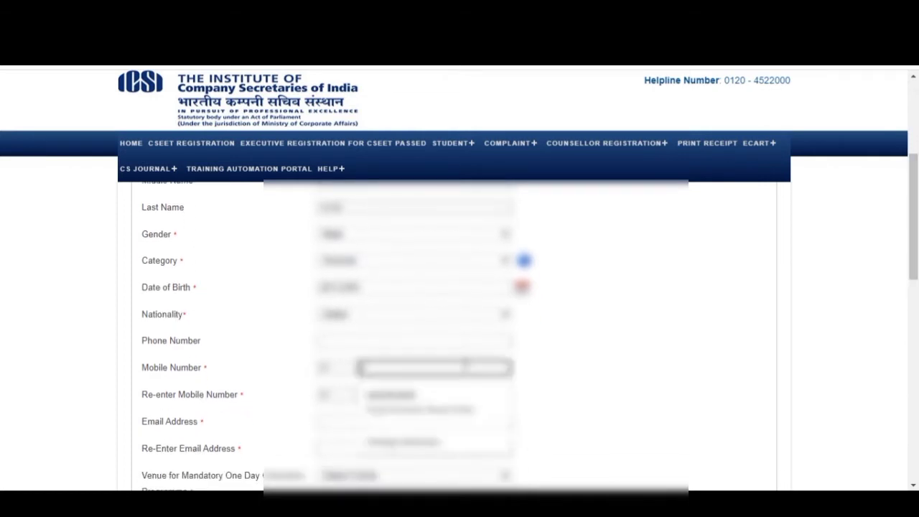
text(98765)
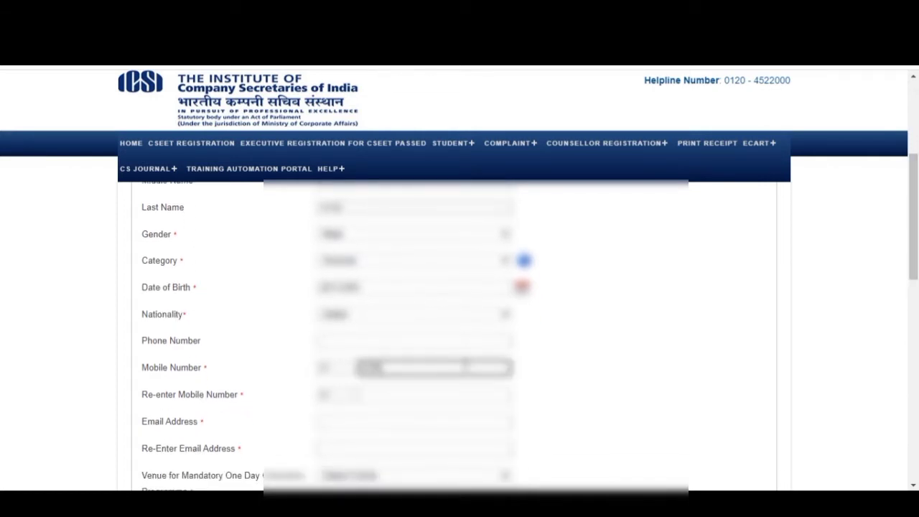
text(43210)
click(466, 395)
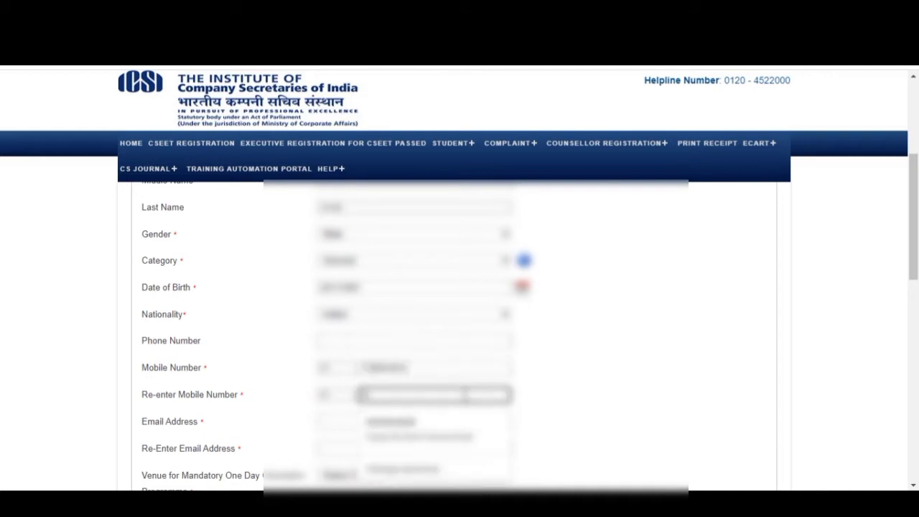
text(98765)
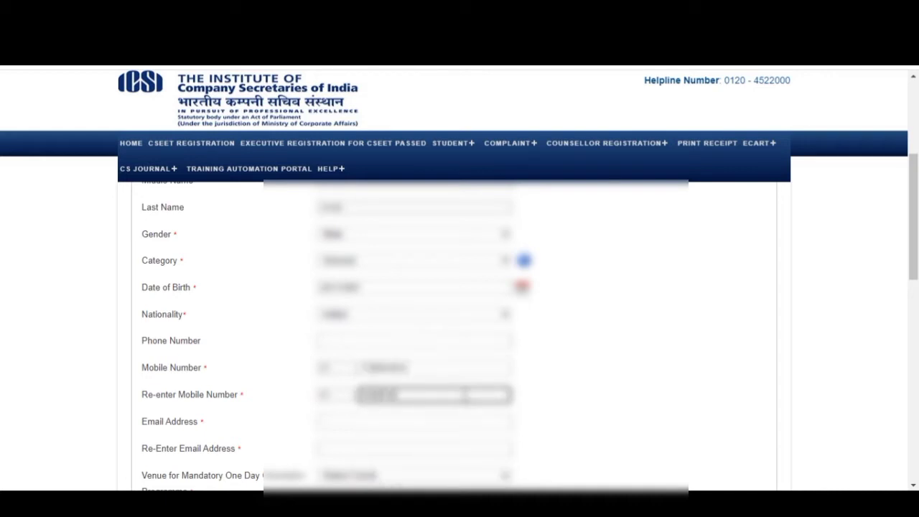
text(43)
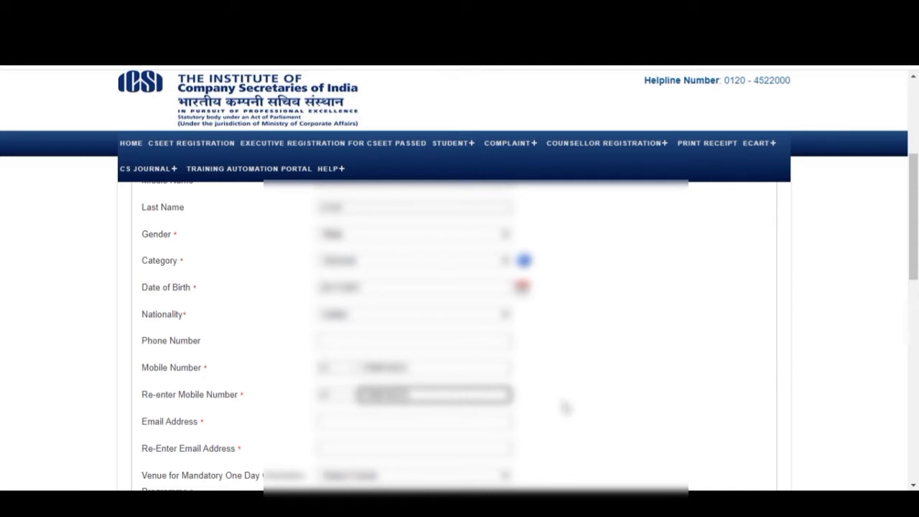
click(565, 407)
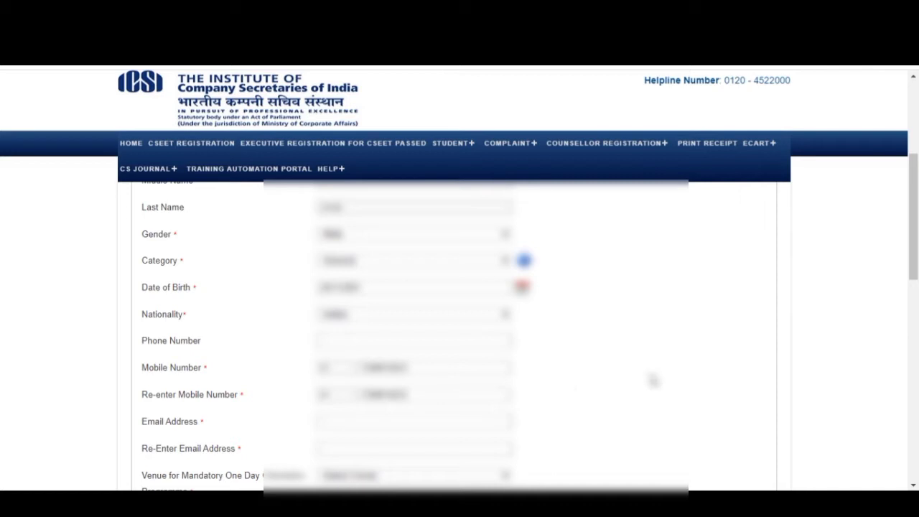
Fill in the candidate's email address in the basic details.
drag(917, 250, 918, 271)
click(469, 348)
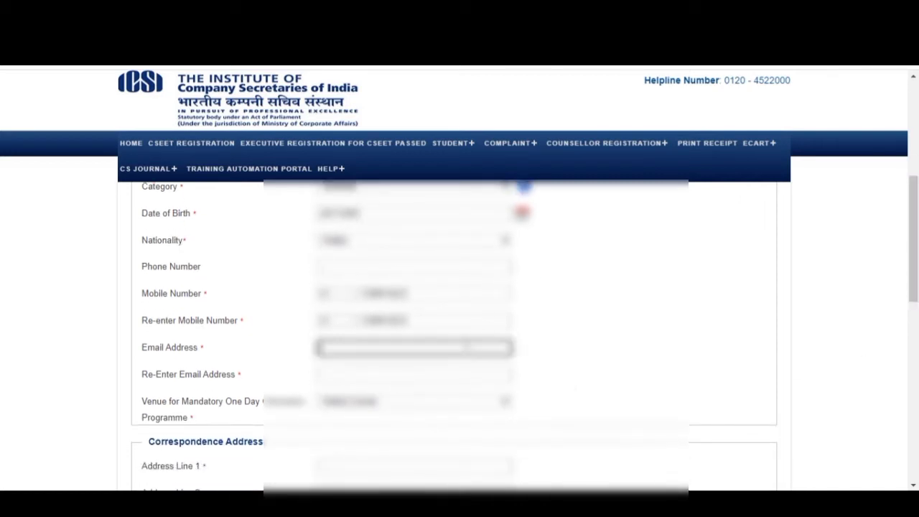
text(abcdefghijk)
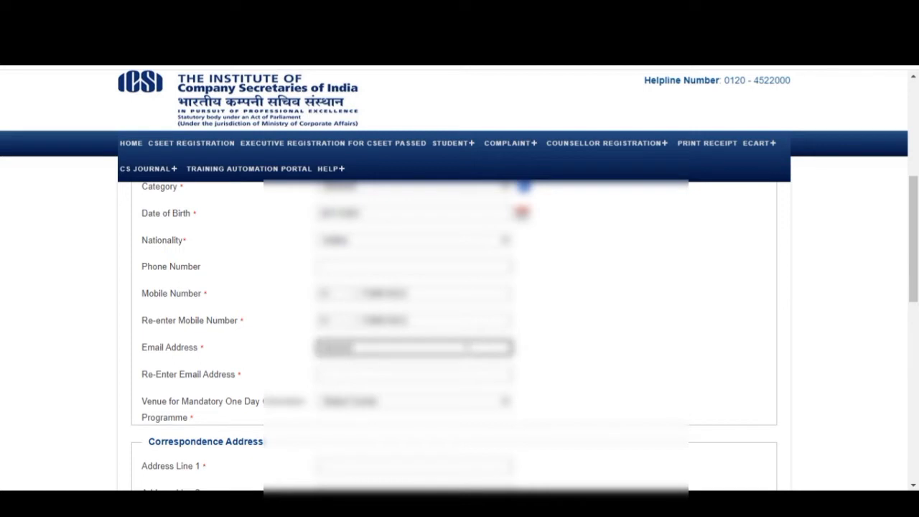
text(lmno)
key(BackSpace)
key(BackSpace)
text(pqrstu)
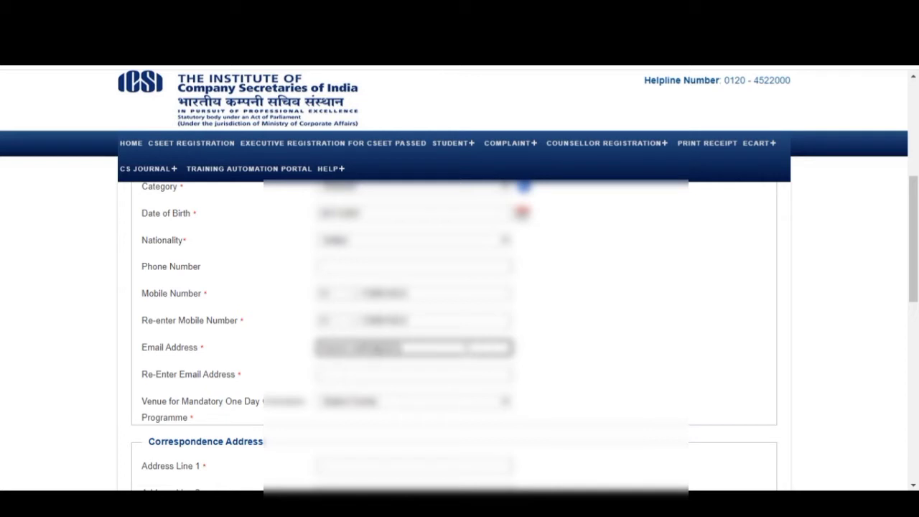
text(vwx)
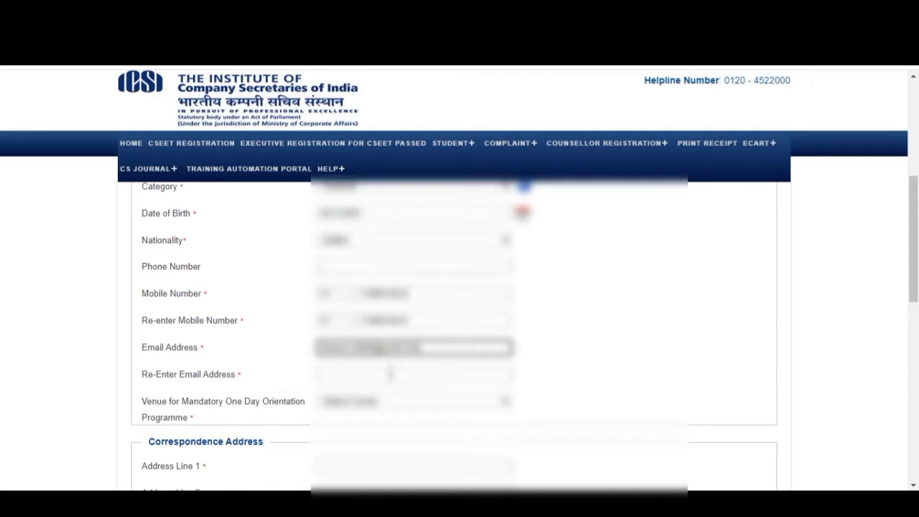
Repeat the candidate's email address in the email confirmation field.
click(390, 375)
text(abcdefgh)
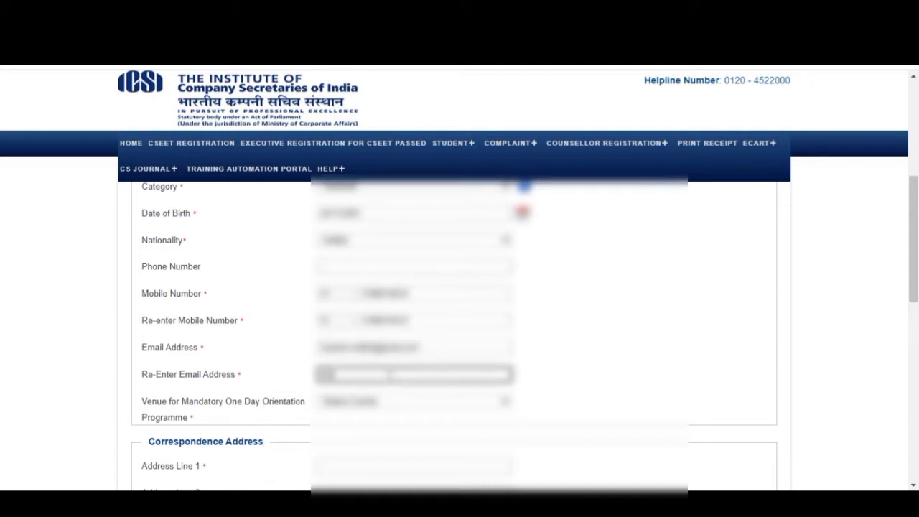
text(ijklm)
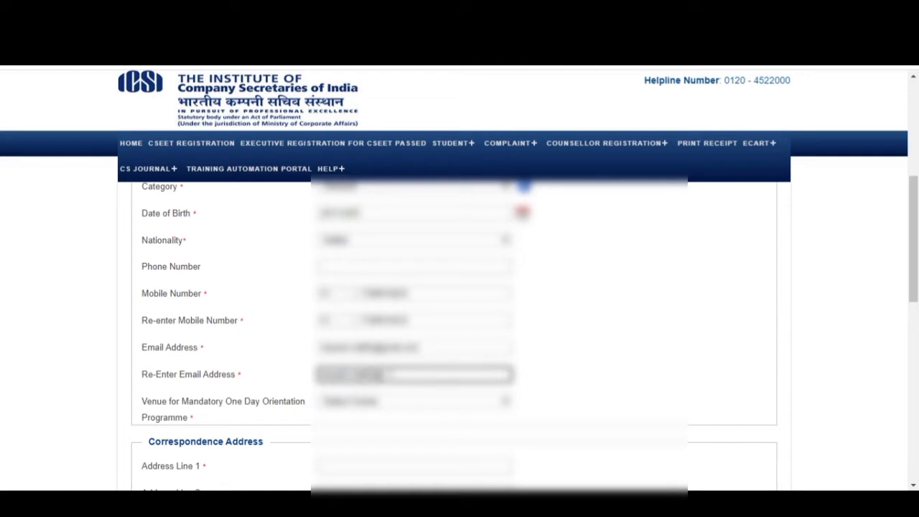
text(nopqrcom)
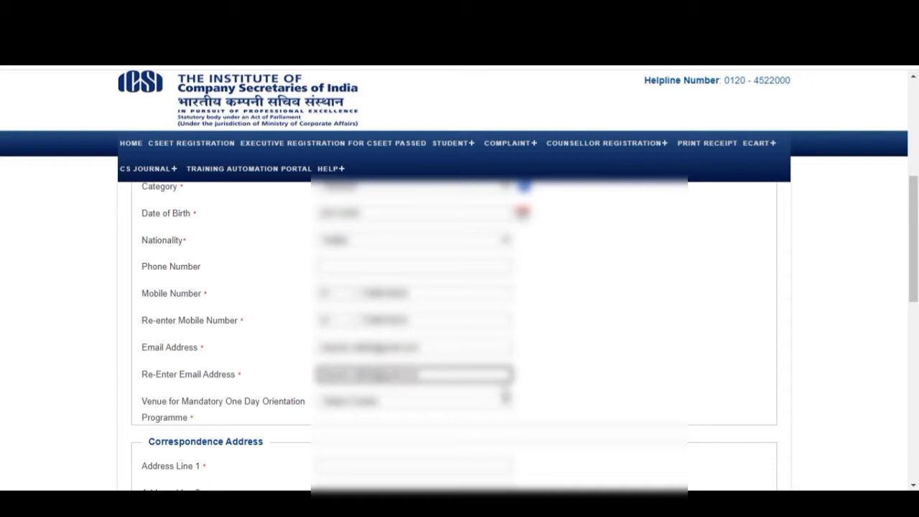
click(533, 386)
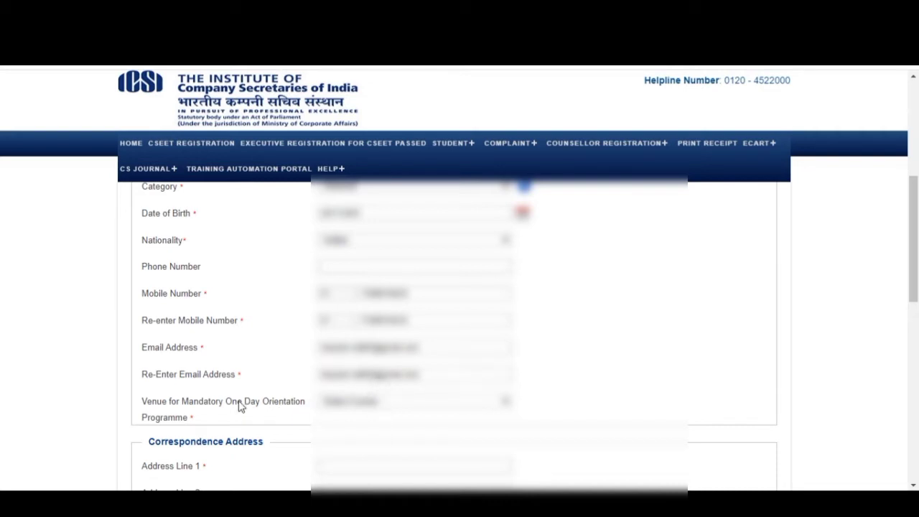
Look through the centres offered as venue for the mandatory one day orientation programme.
click(326, 402)
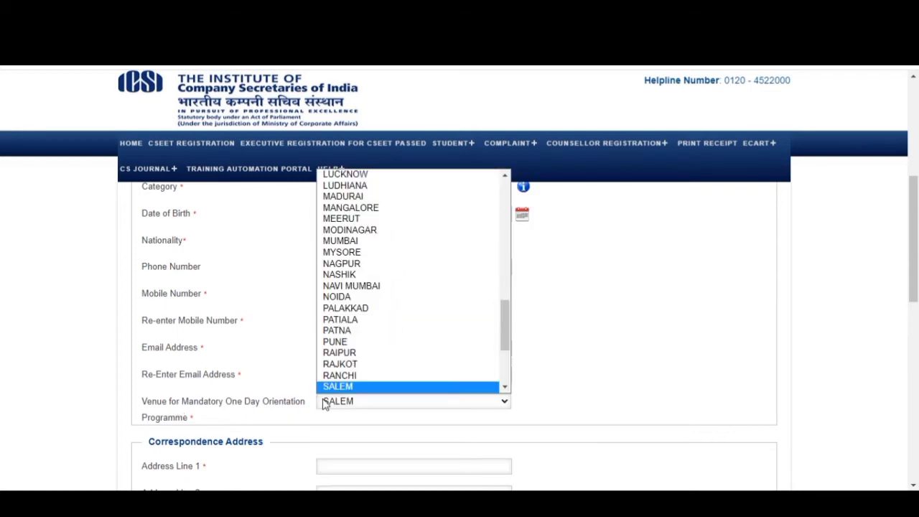
key(Down)
key(Down)
key(Down)
key(Down)
key(Down)
key(Down)
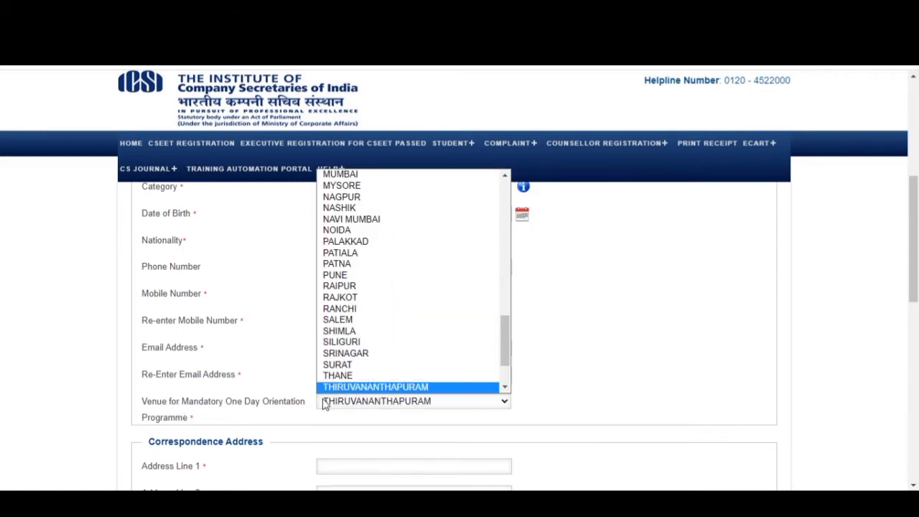
key(Down)
key(Down)
key(Down)
key(Down)
key(Down)
key(Down)
key(Up)
key(Up)
key(Up)
key(Up)
key(Up)
key(Up)
key(Up)
key(Up)
key(Up)
key(Up)
key(Up)
key(Up)
key(Up)
key(Up)
key(Up)
key(Up)
key(Up)
key(Up)
key(Up)
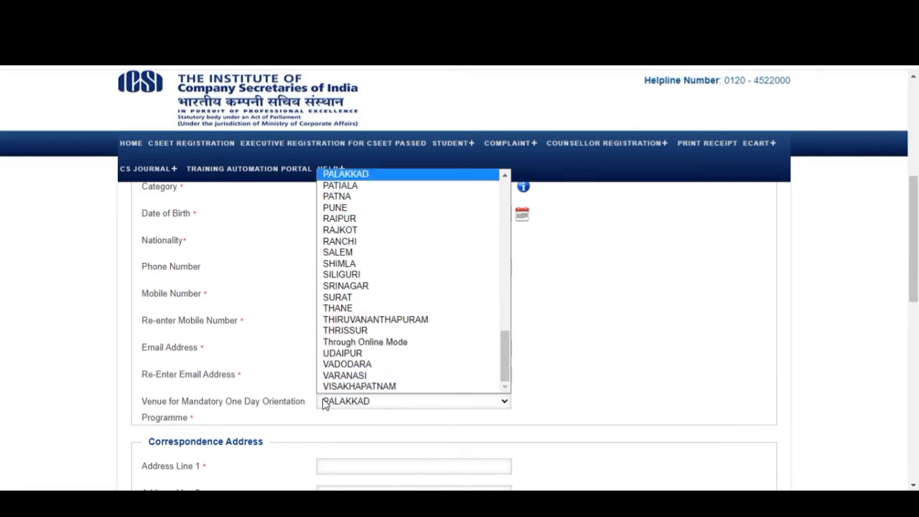
key(Up)
key(Up)
key(Up)
key(Up)
key(Up)
key(Up)
key(Up)
key(Up)
key(Up)
key(Up)
key(Up)
key(Up)
key(Up)
key(Up)
key(Up)
key(Up)
key(Up)
key(Up)
key(Up)
key(Up)
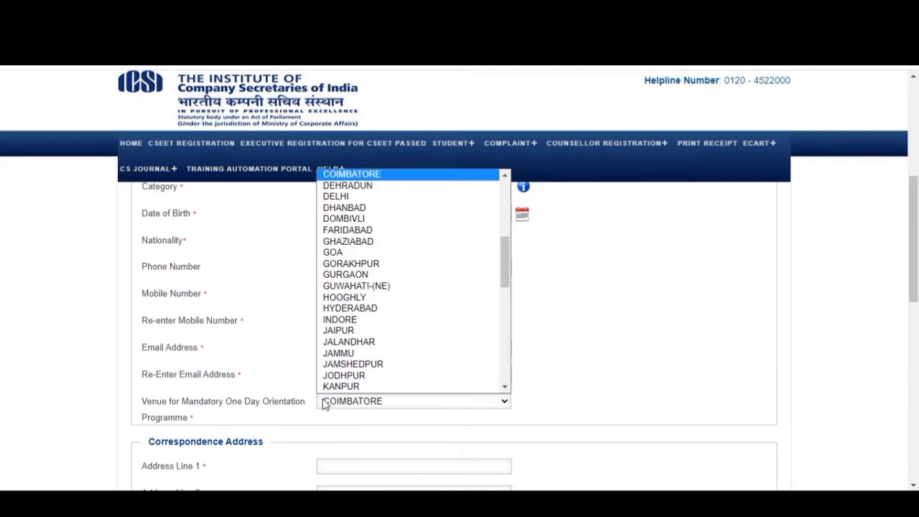
key(Up)
key(Up)
key(Up)
key(Up)
key(Up)
key(Up)
key(Up)
key(Up)
key(Up)
key(Up)
key(Up)
key(Up)
key(Up)
key(Up)
key(Up)
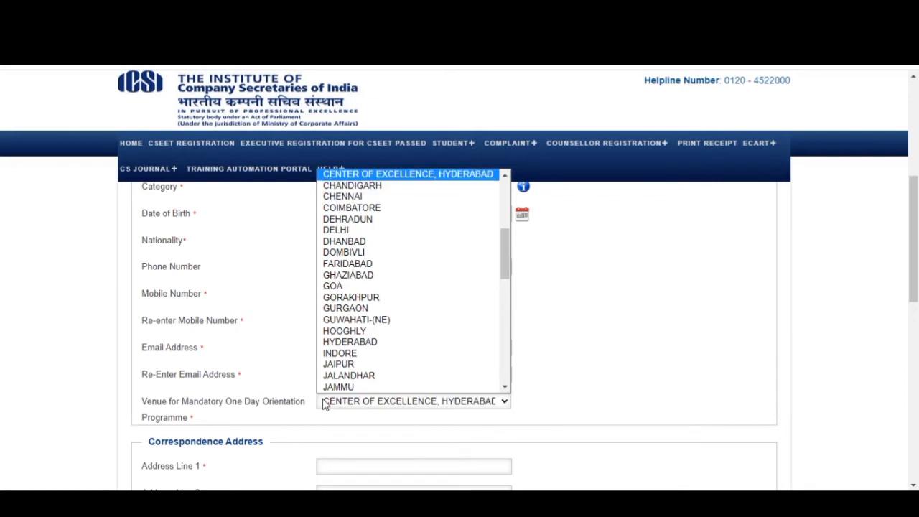
key(Up)
key(Up)
key(Up)
key(Up)
key(Up)
key(Up)
key(Up)
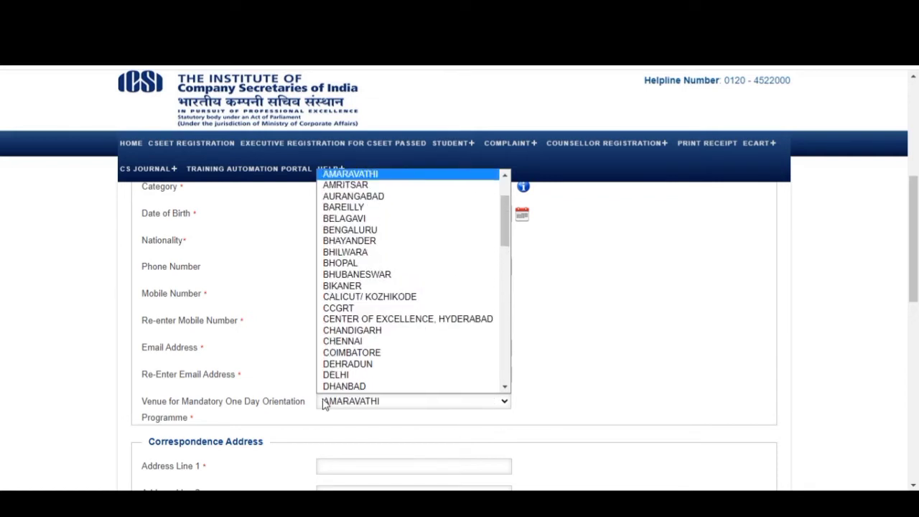
key(Down)
key(Down)
key(Down)
key(Down)
key(Down)
key(Down)
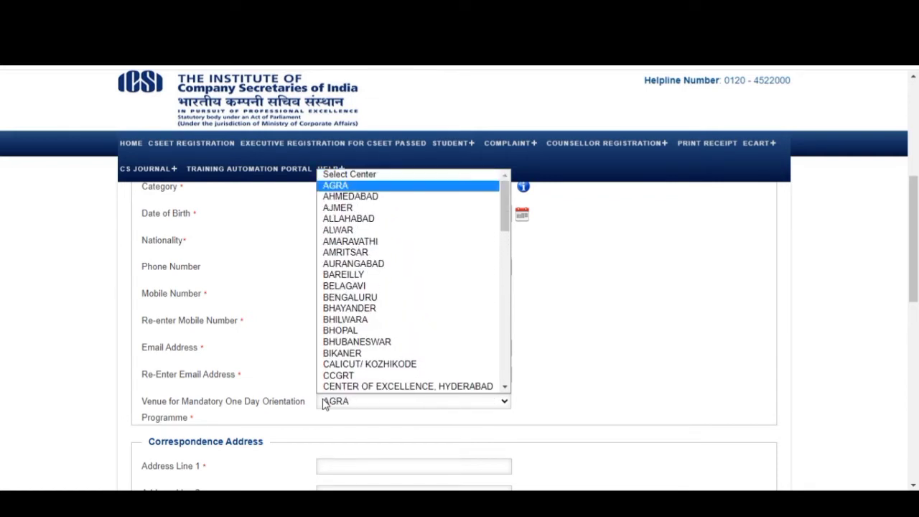
key(Down)
key(Down)
key(Down)
key(Down)
key(Down)
key(Down)
key(Down)
key(Down)
key(Down)
key(Down)
key(Down)
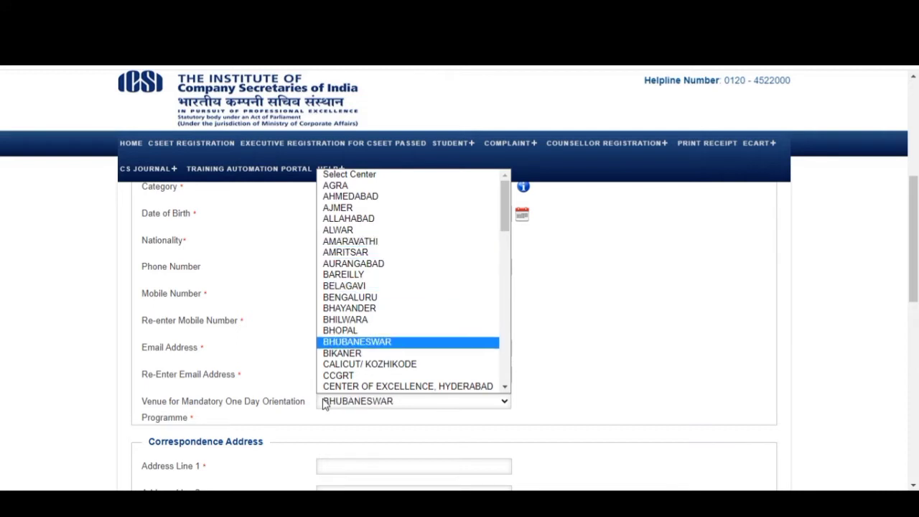
key(Down)
key(Down)
key(Down)
key(Down)
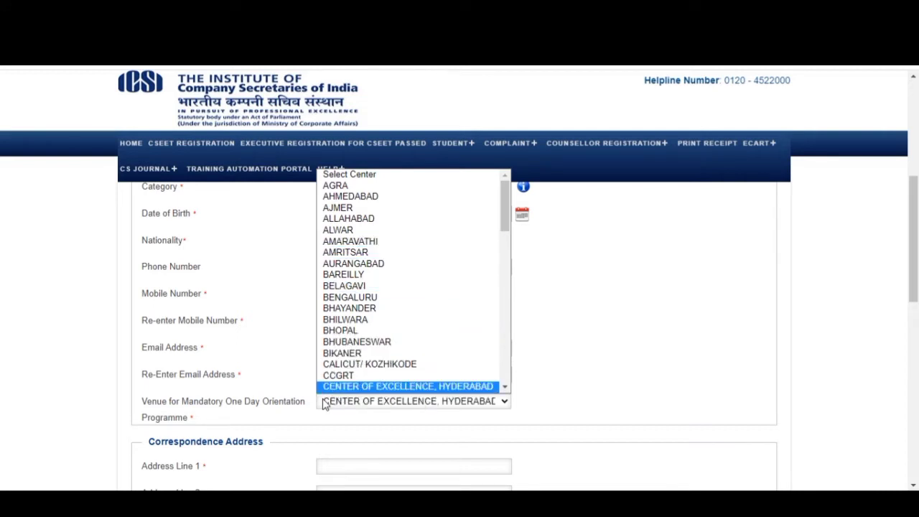
key(Down)
key(Down)
key(Down)
key(Down)
key(Down)
key(Down)
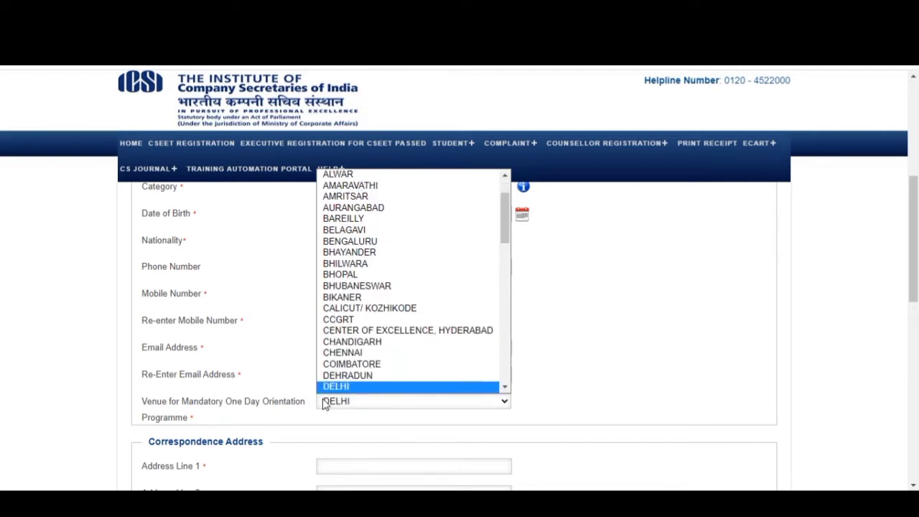
key(Down)
key(Down)
key(Down)
key(Down)
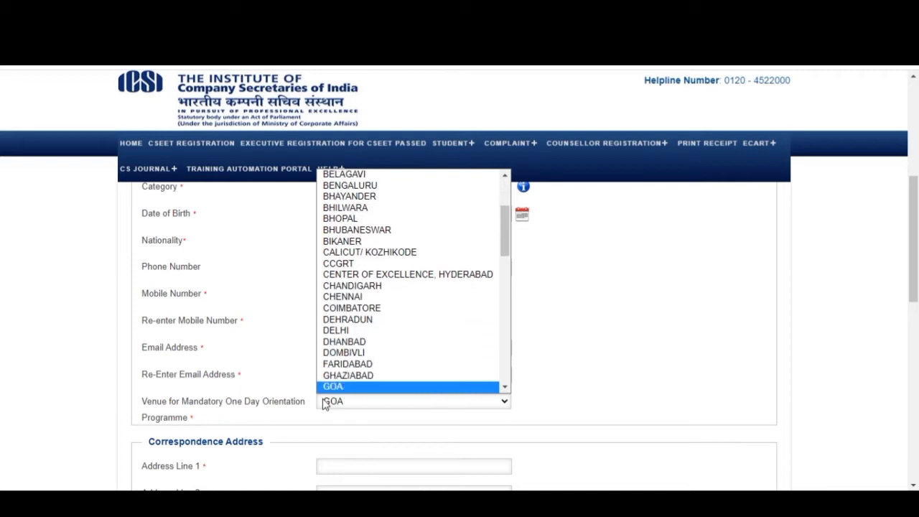
key(Down)
key(Down)
key(Down)
key(Down)
key(Down)
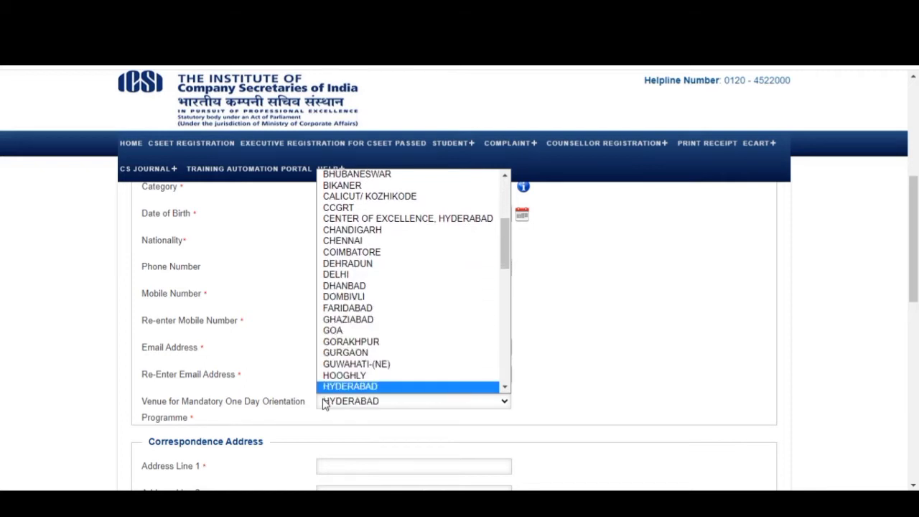
key(Down)
key(Down)
key(Down)
key(Down)
key(Down)
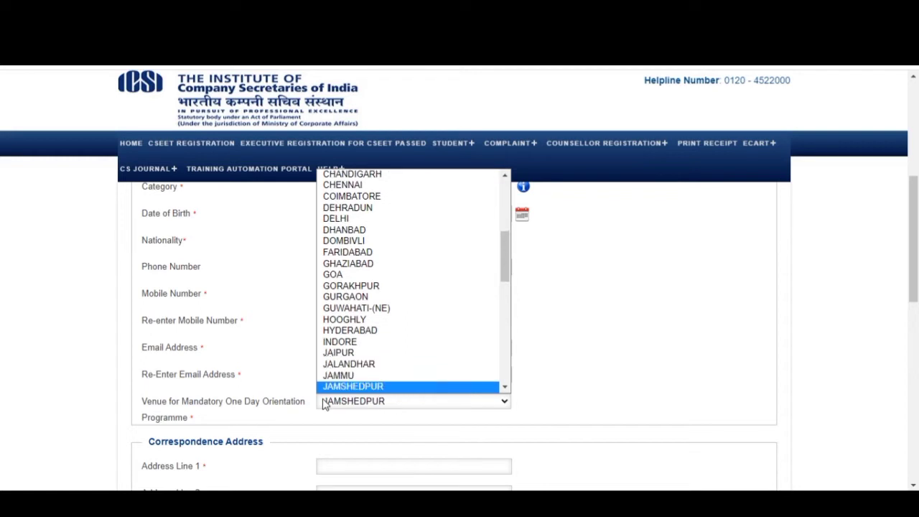
key(Down)
key(Down)
key(Down)
key(Down)
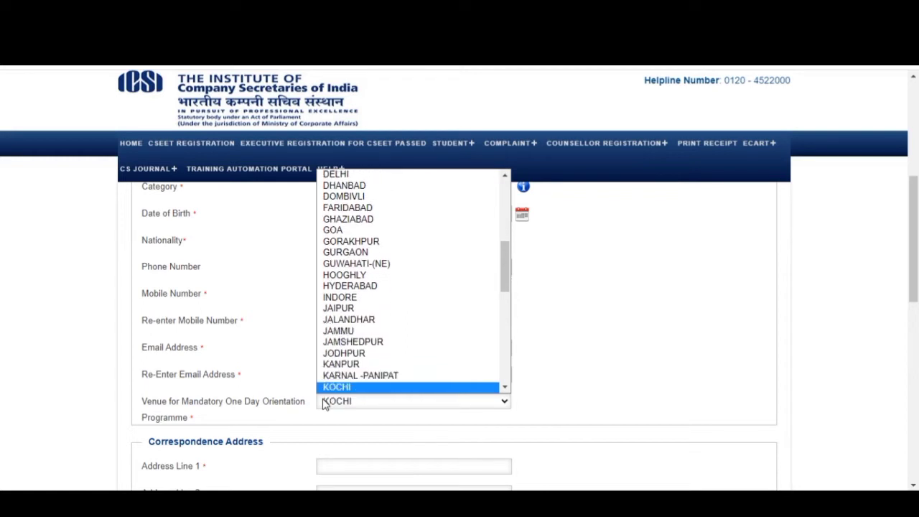
key(Down)
key(Down)
key(Down)
key(Down)
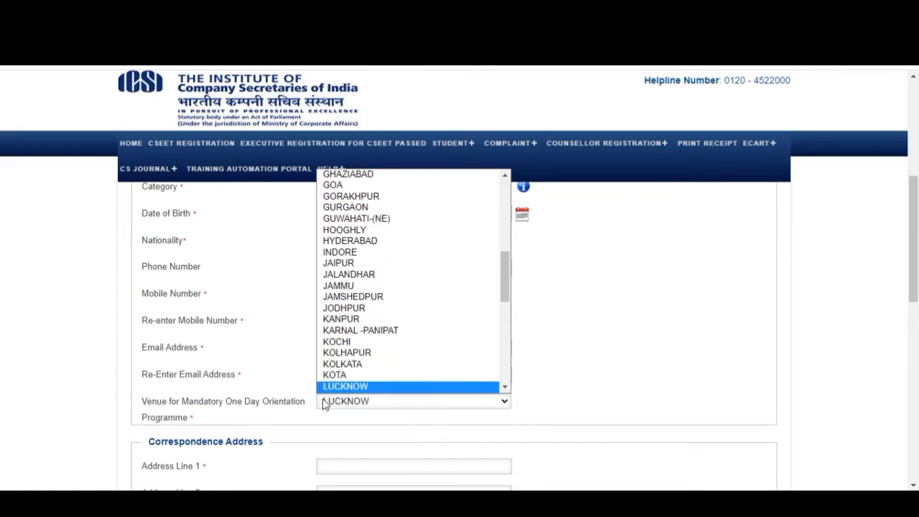
key(Down)
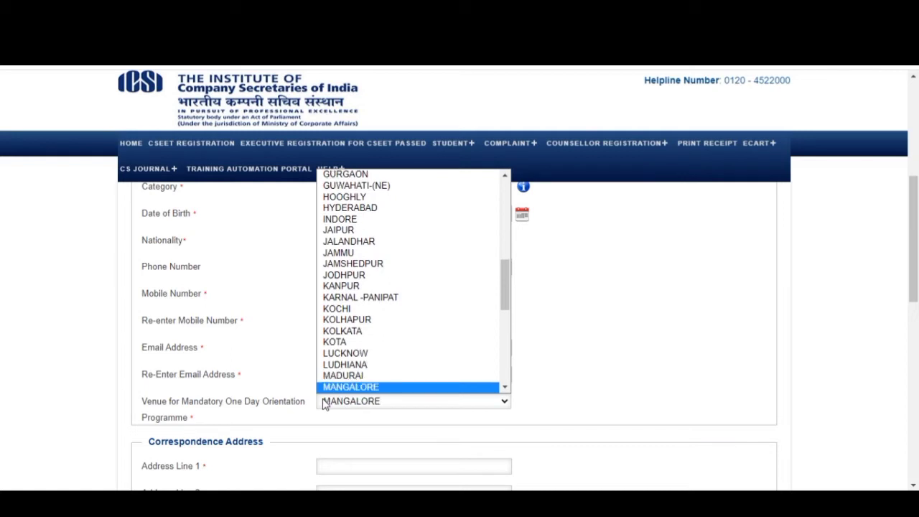
key(Down)
key(Down)
key(Down)
key(Down)
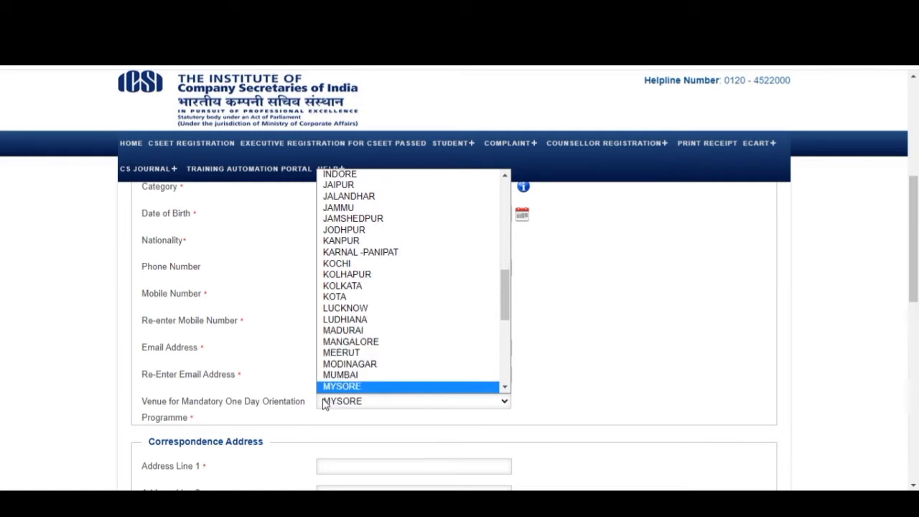
key(Down)
key(Down)
key(Down)
key(Down)
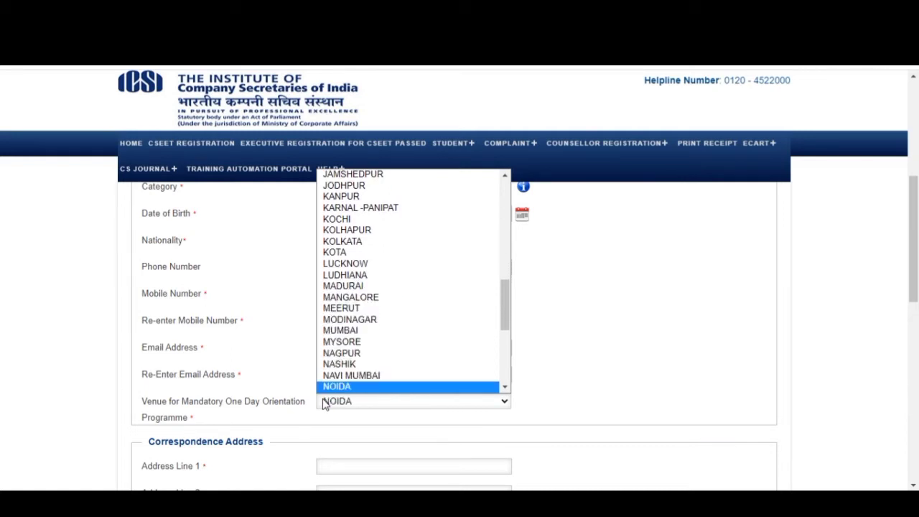
key(Down)
key(Down)
key(Down)
key(Down)
key(Down)
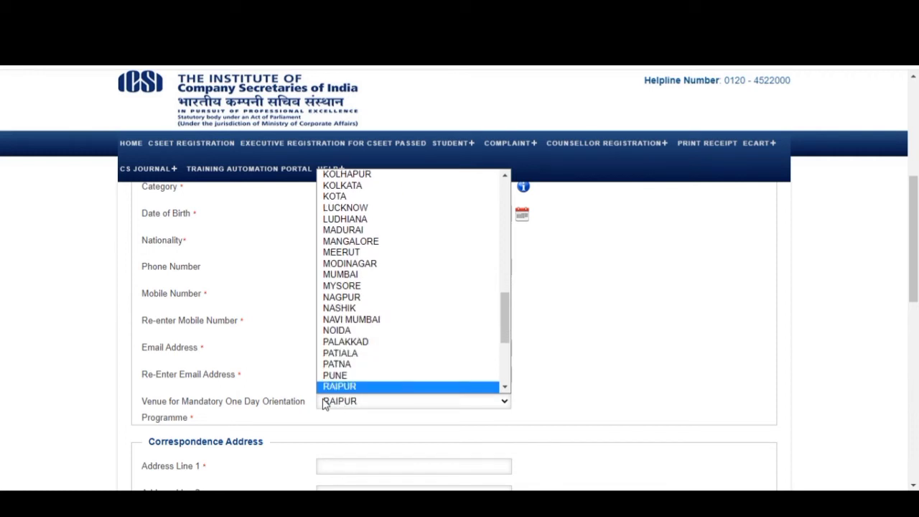
Choose Through Online Mode as the venue for the mandatory one day orientation programme.
key(Down)
key(Down)
key(Down)
key(Down)
key(Down)
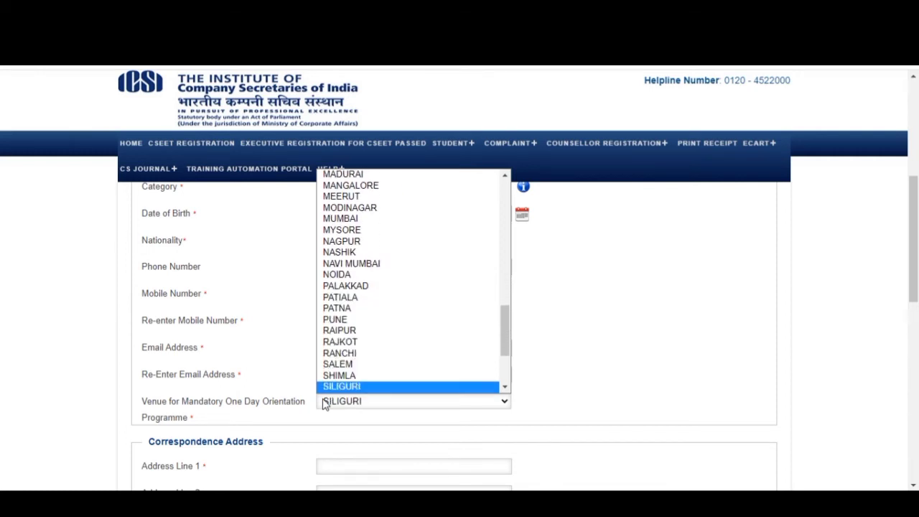
key(Down)
key(Down)
key(Down)
key(Down)
key(Down)
key(Down)
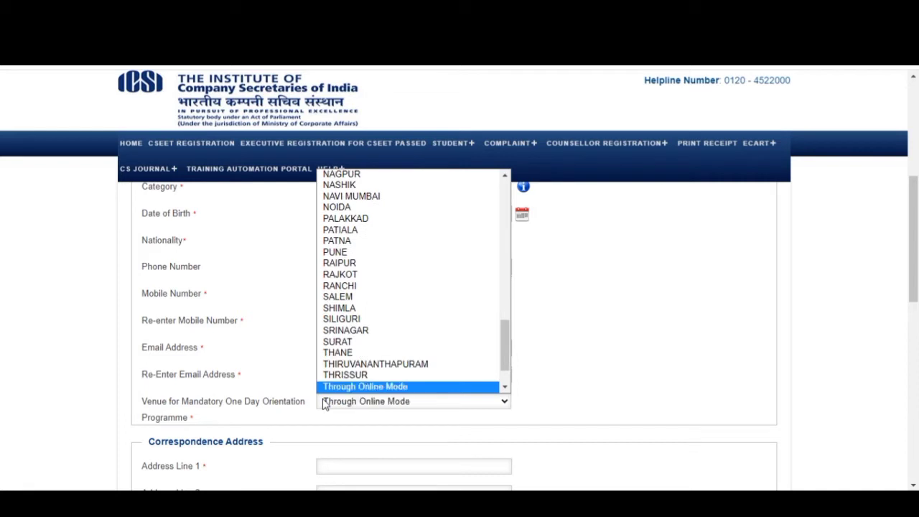
key(Down)
key(Up)
key(Down)
key(Down)
key(Down)
key(Down)
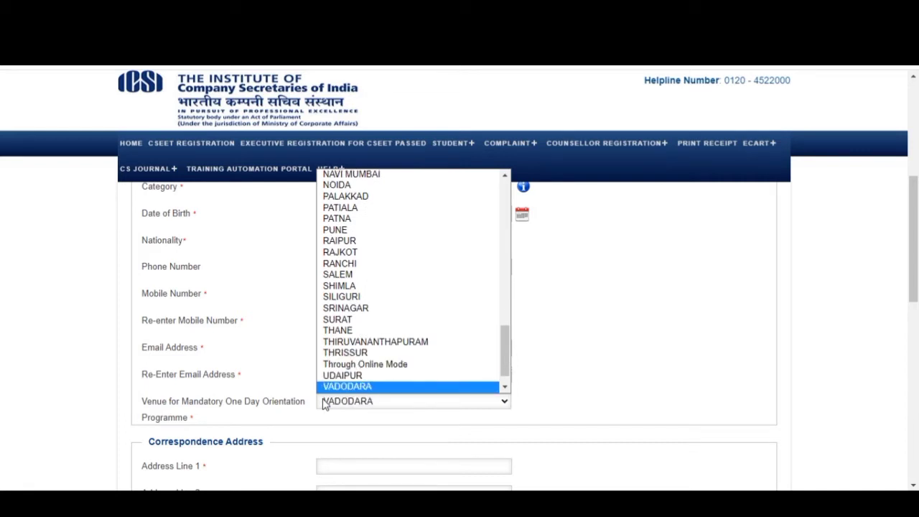
key(Up)
key(Up)
key(Up)
key(Up)
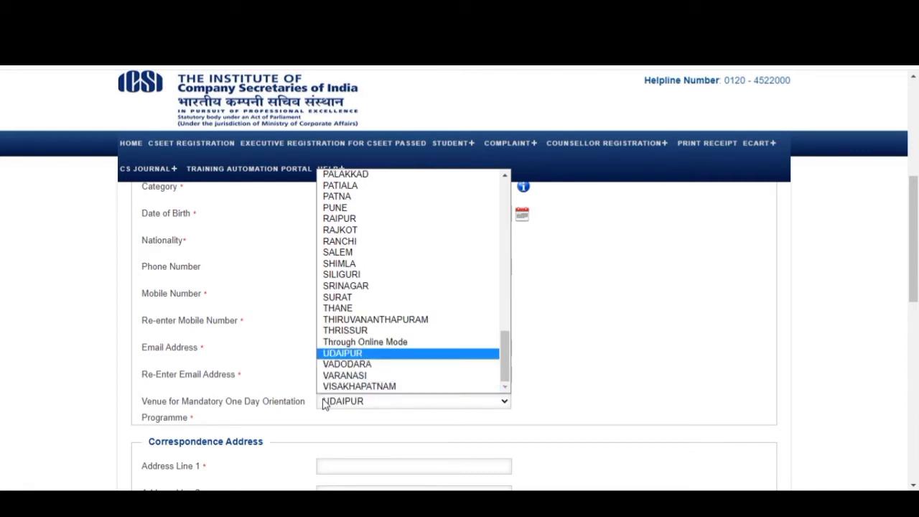
key(Return)
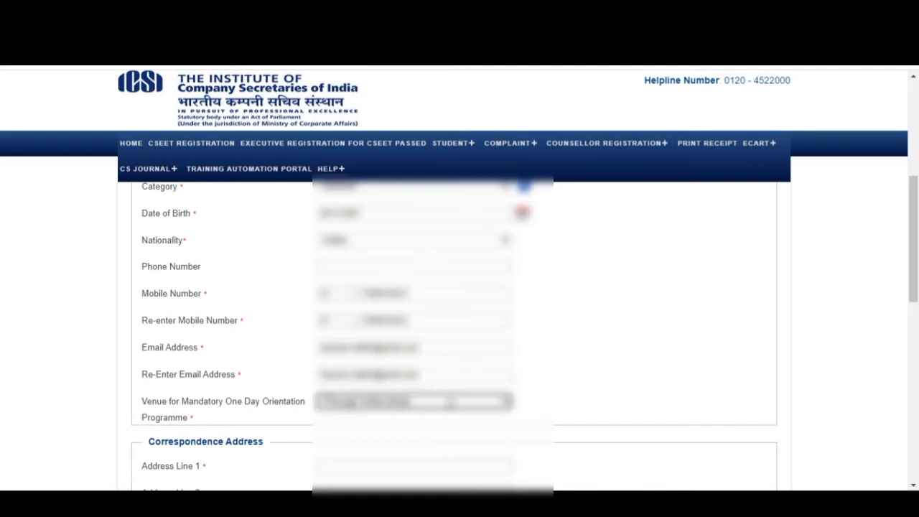
click(532, 405)
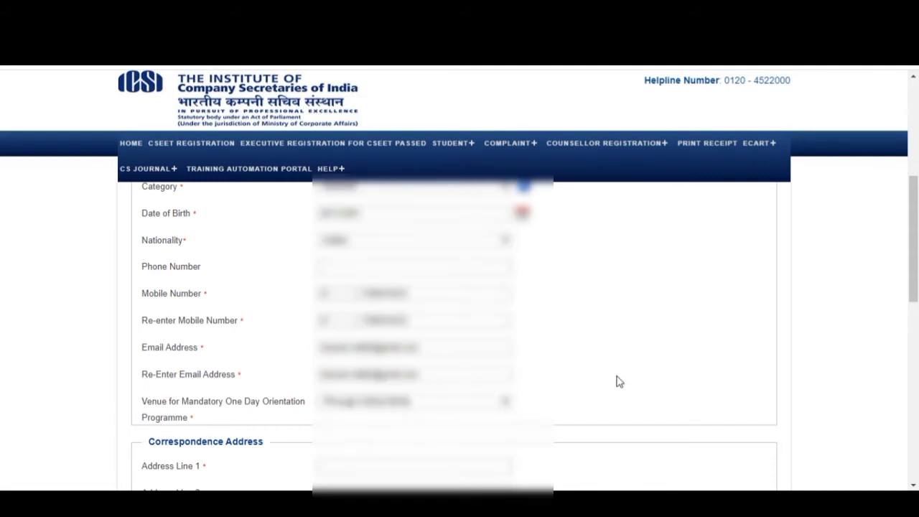
Enter the candidate's street address in the first address line of the correspondence address, leaving the optional address lines blank.
drag(918, 262, 918, 323)
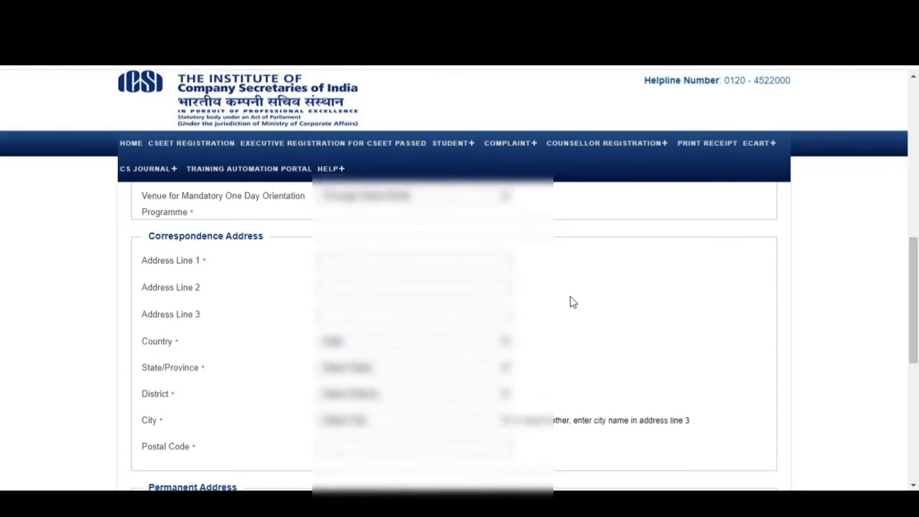
click(486, 263)
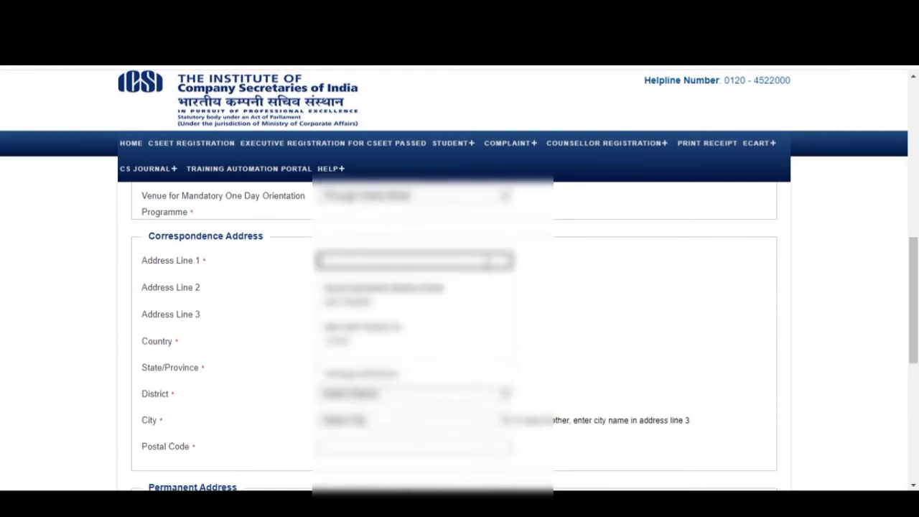
text(Near)
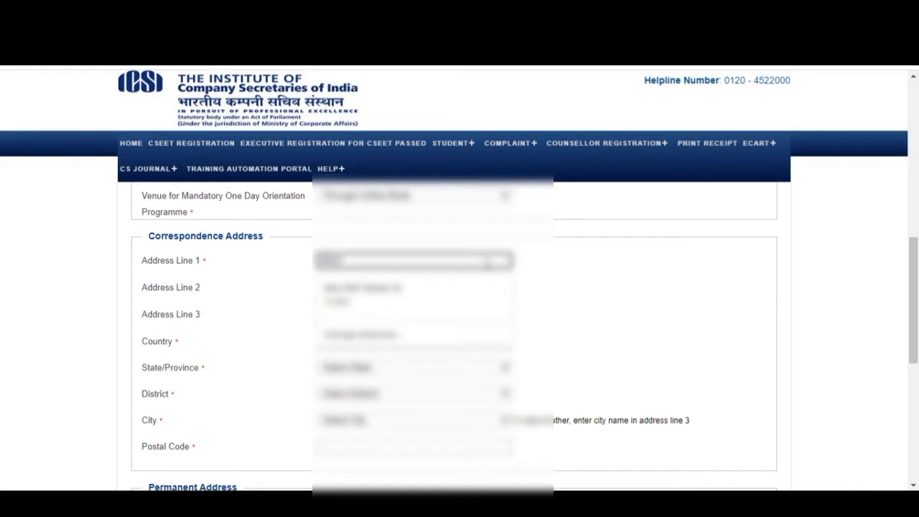
text(SKIT Mar)
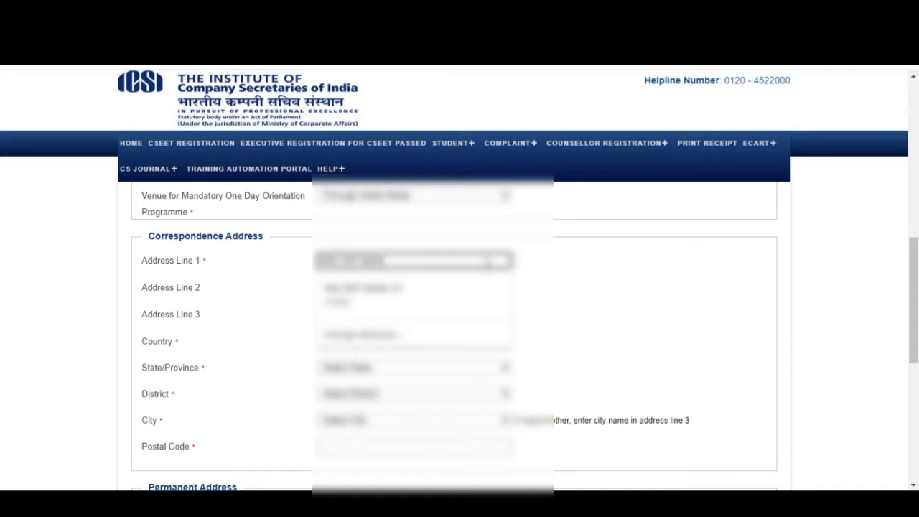
text(g)
click(533, 287)
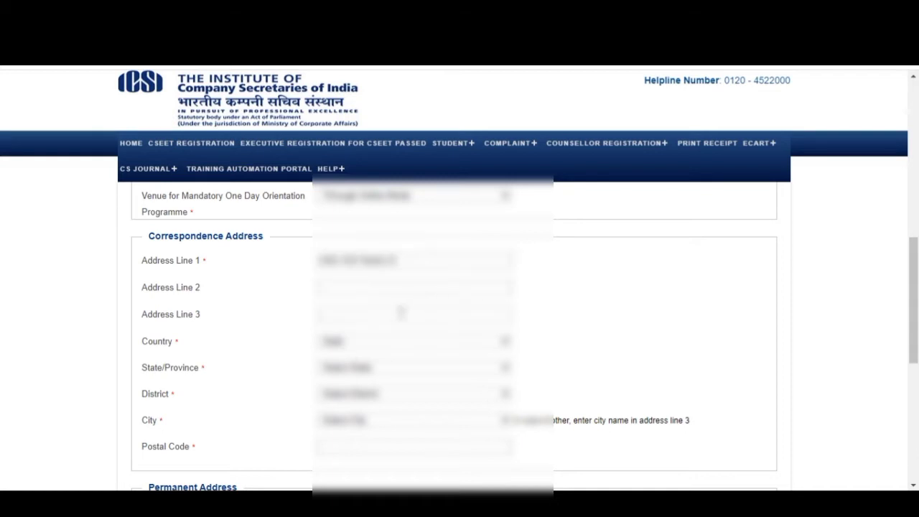
Select the candidate's state, district and city for the correspondence address.
click(444, 375)
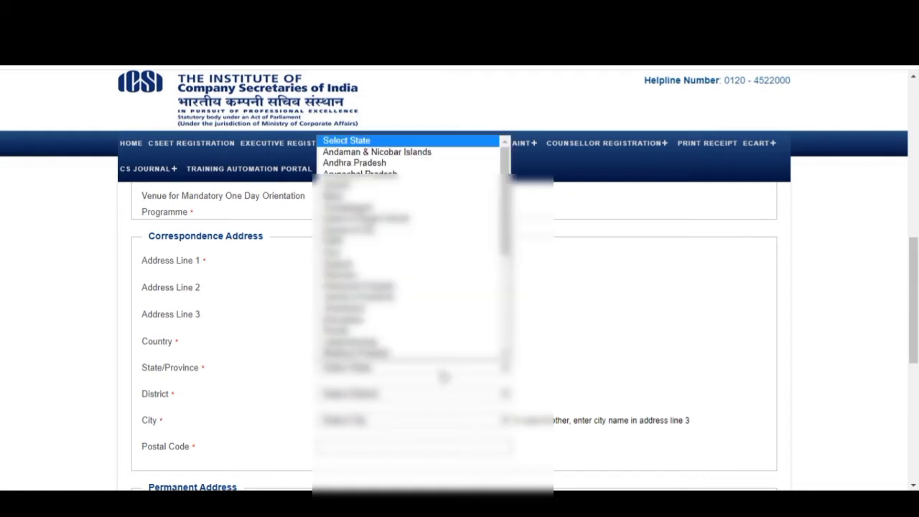
key(h)
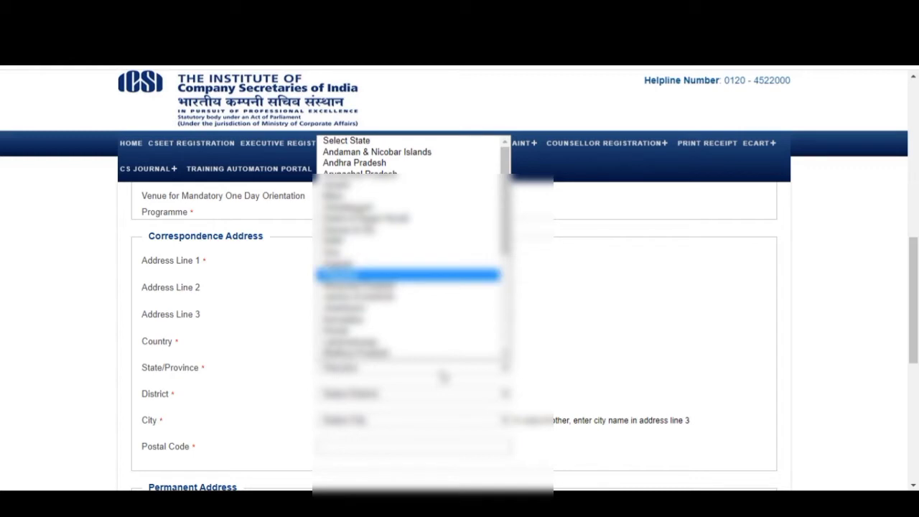
key(Return)
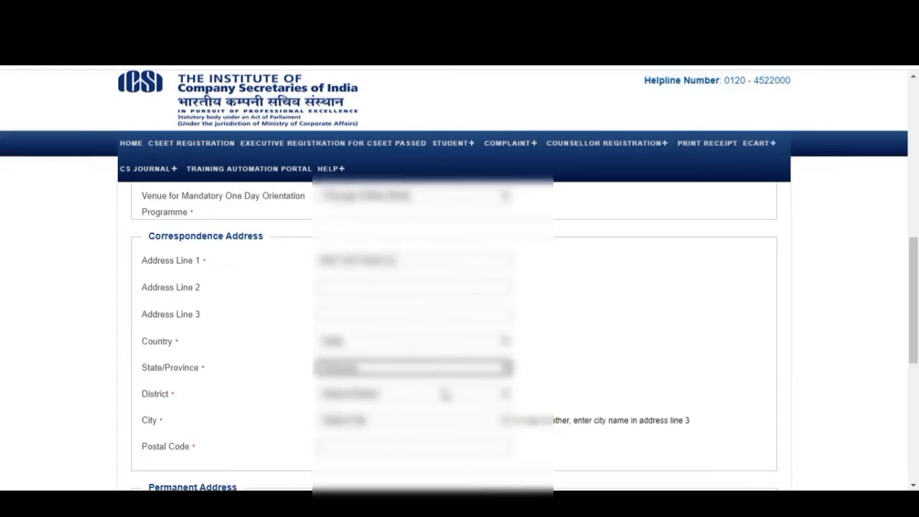
click(445, 393)
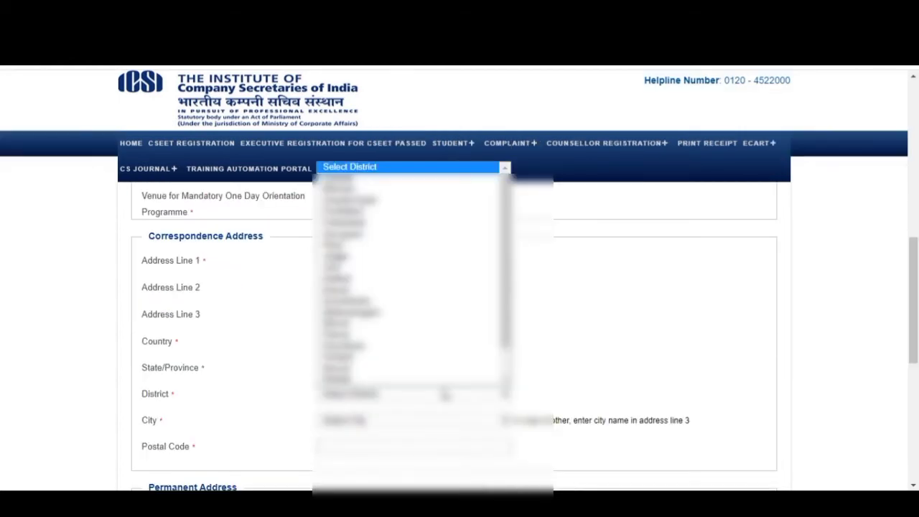
key(a)
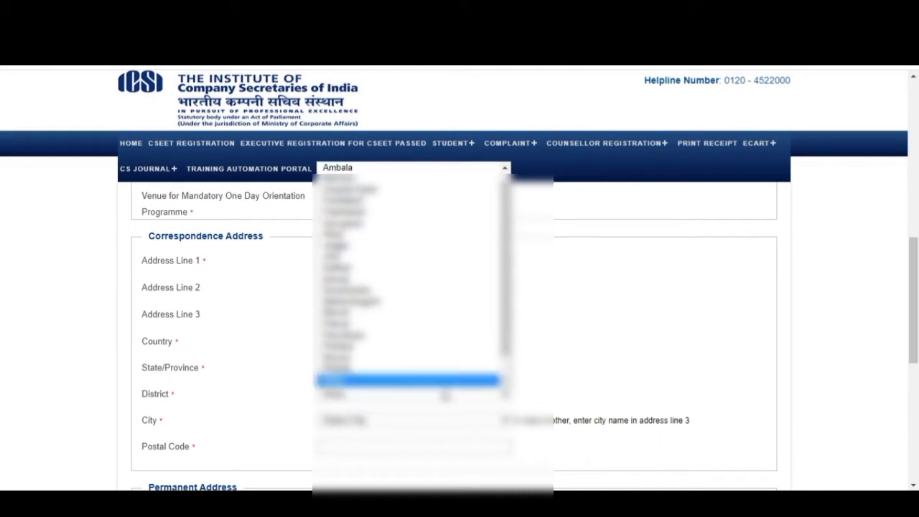
key(Return)
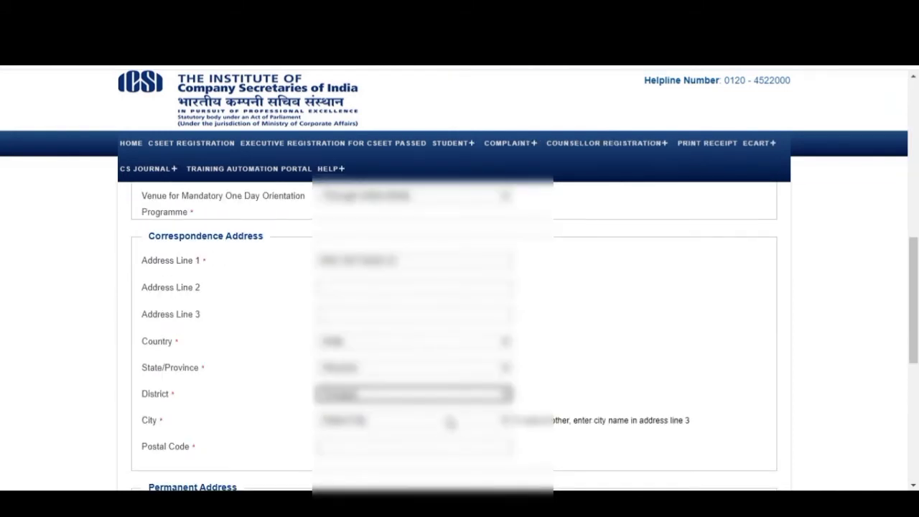
click(450, 423)
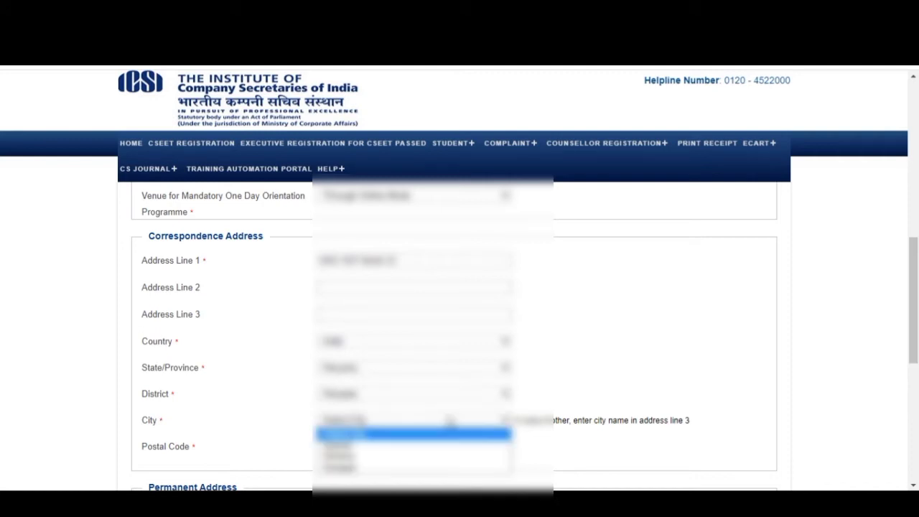
click(420, 469)
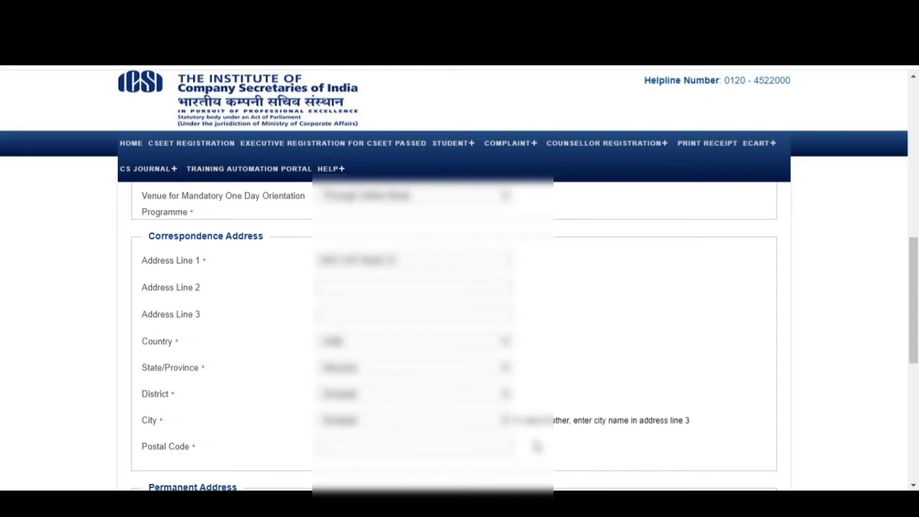
Enter the correspondence address's postal code and mark the permanent address as the same as the correspondence address.
scroll(537, 447, down, 1)
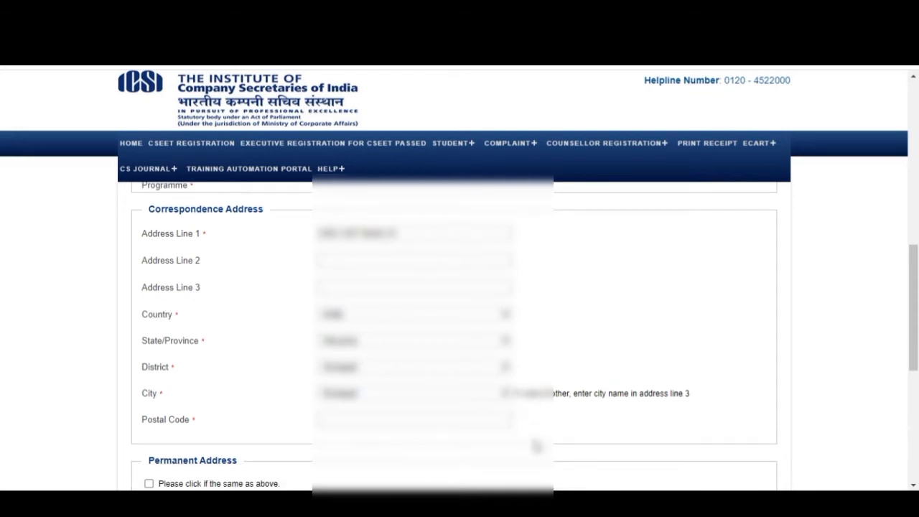
scroll(537, 425, down, 1)
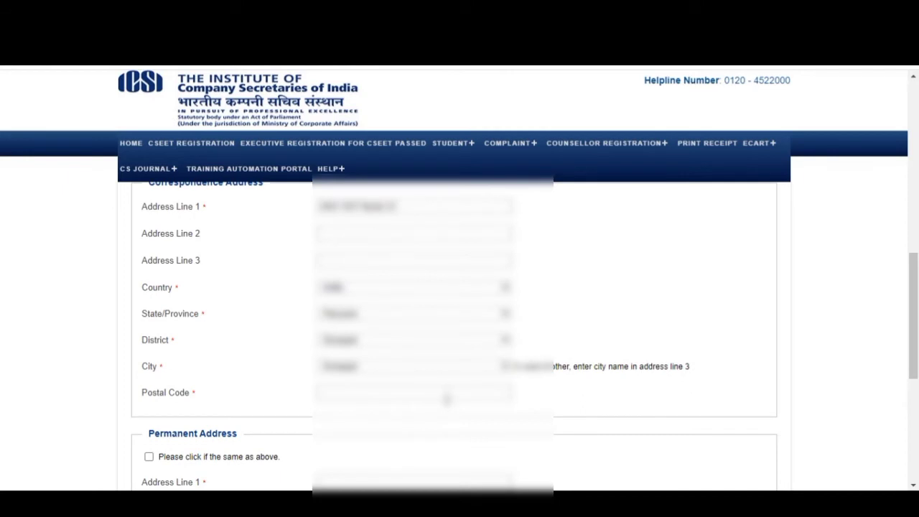
click(446, 399)
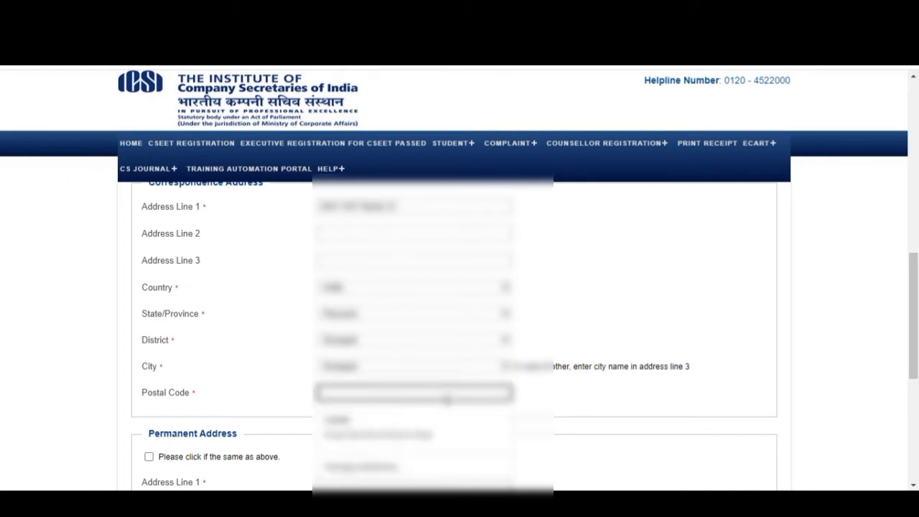
text(1220)
click(590, 408)
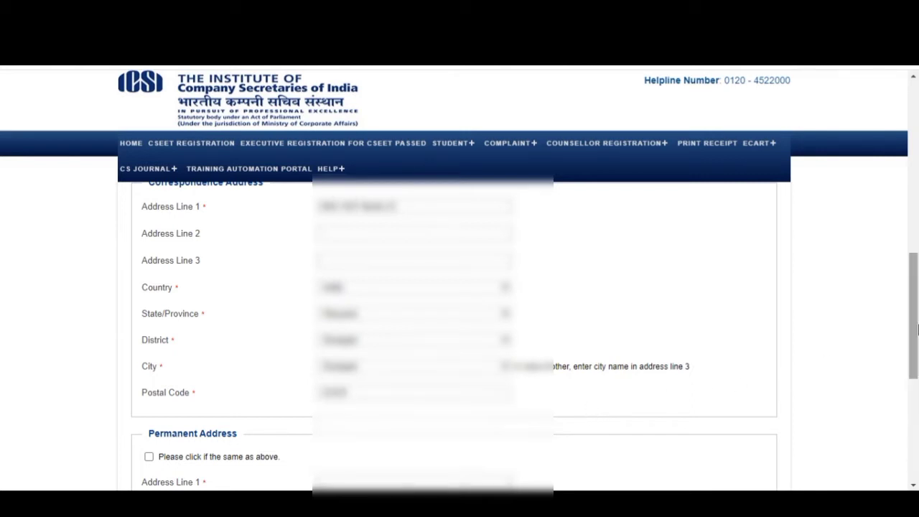
drag(918, 329, 911, 380)
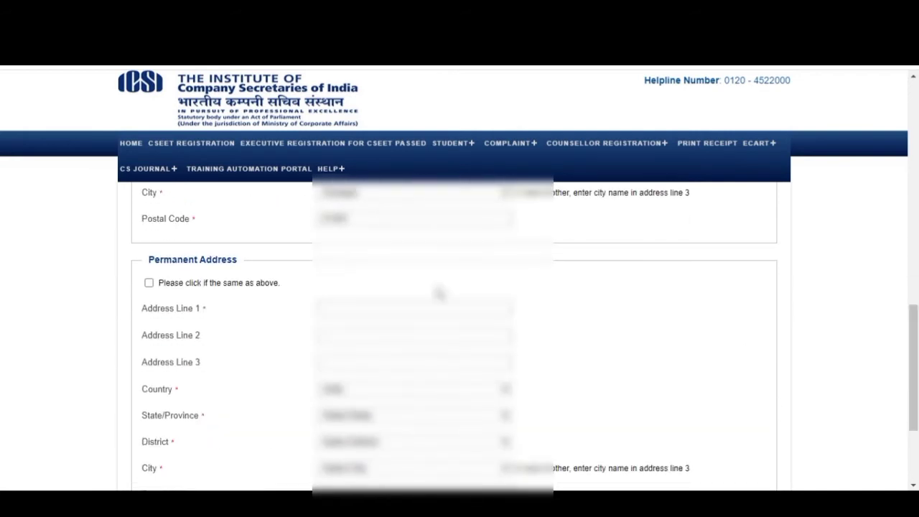
click(148, 283)
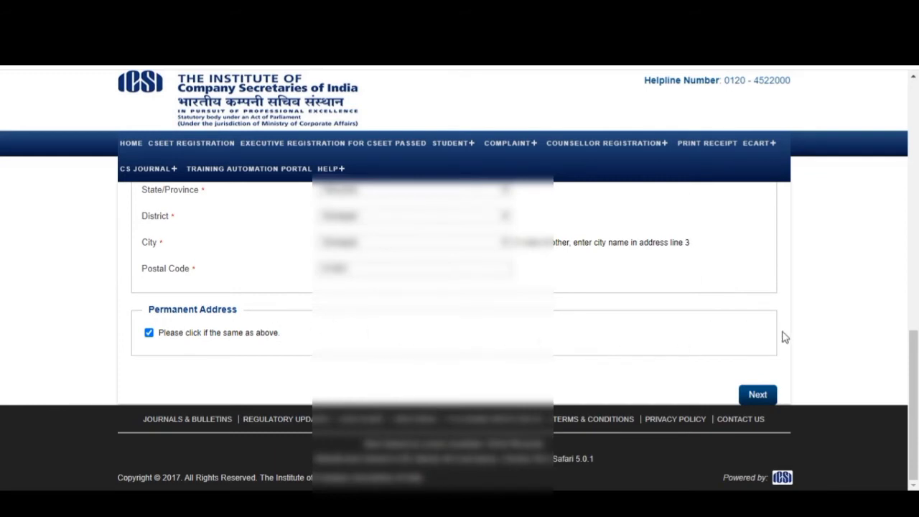
Review the completed basic details from top to bottom, submit them and proceed to the education details.
drag(915, 363, 913, 75)
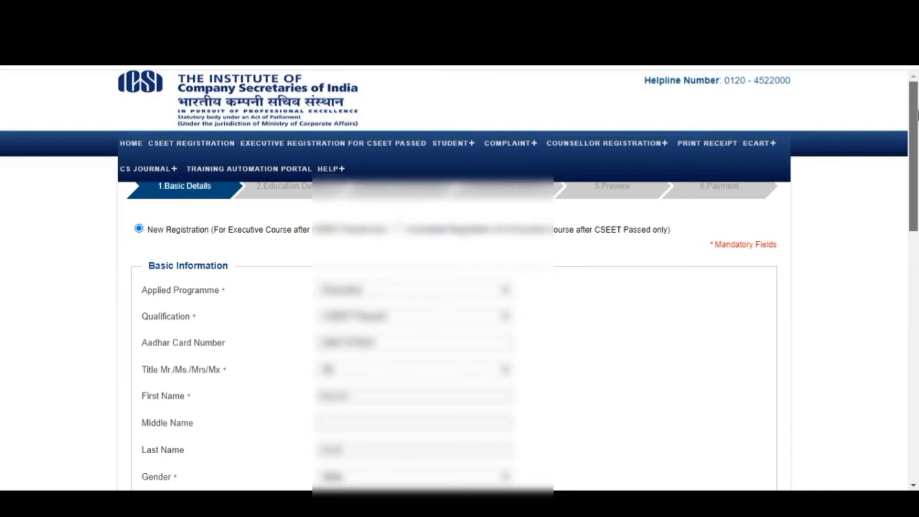
drag(917, 113, 917, 339)
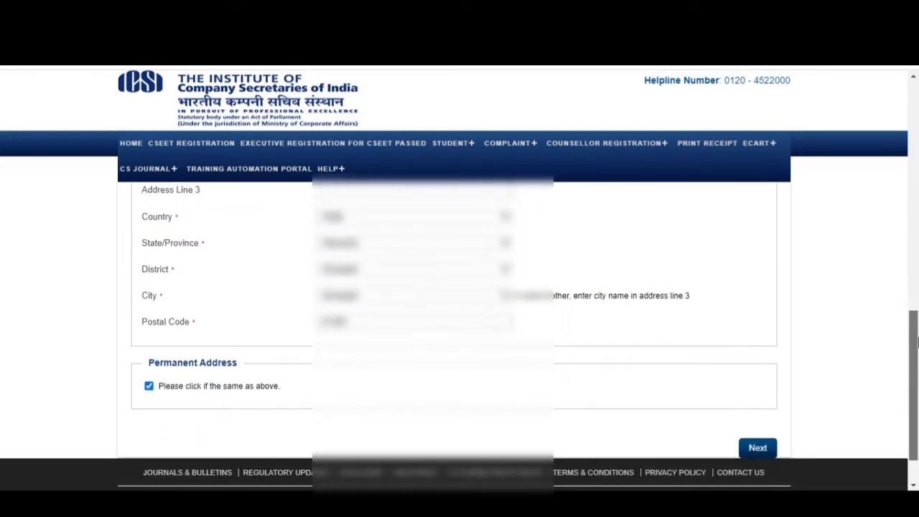
click(756, 448)
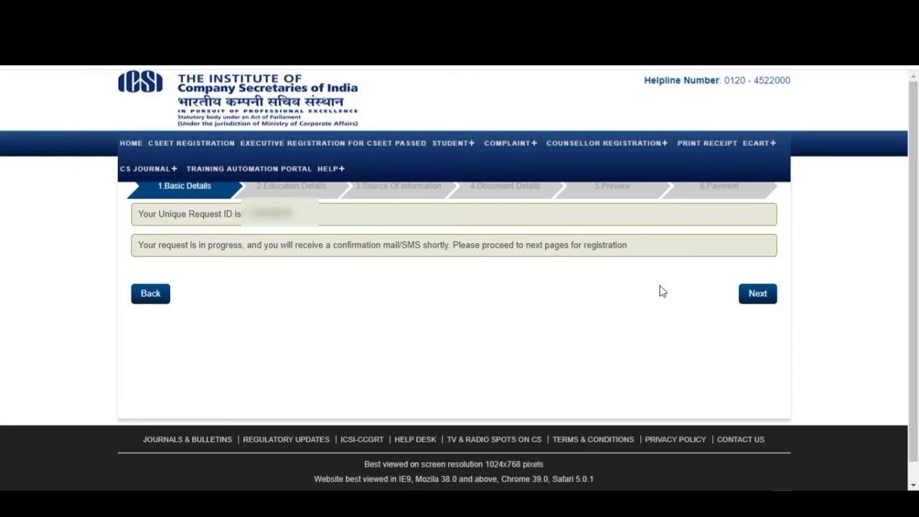
click(759, 295)
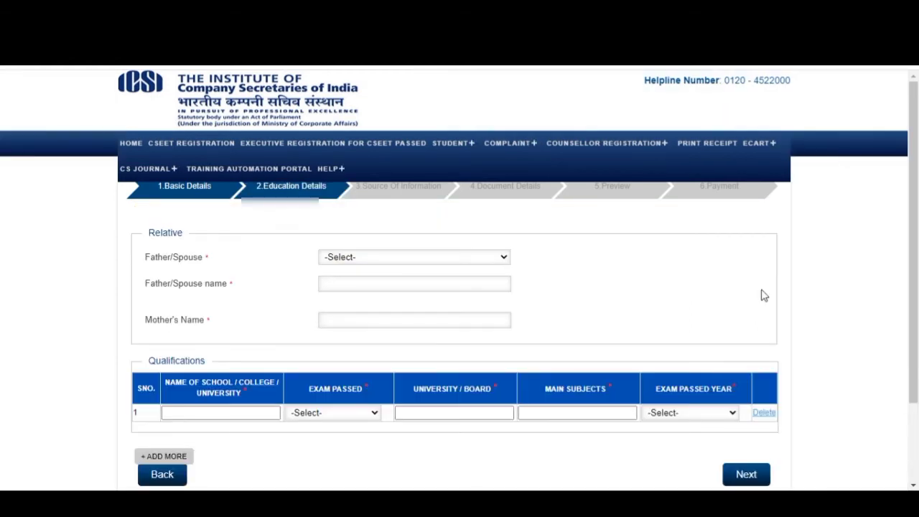
Set the relative type to Father and fill in the names of the candidate's father and mother.
click(505, 260)
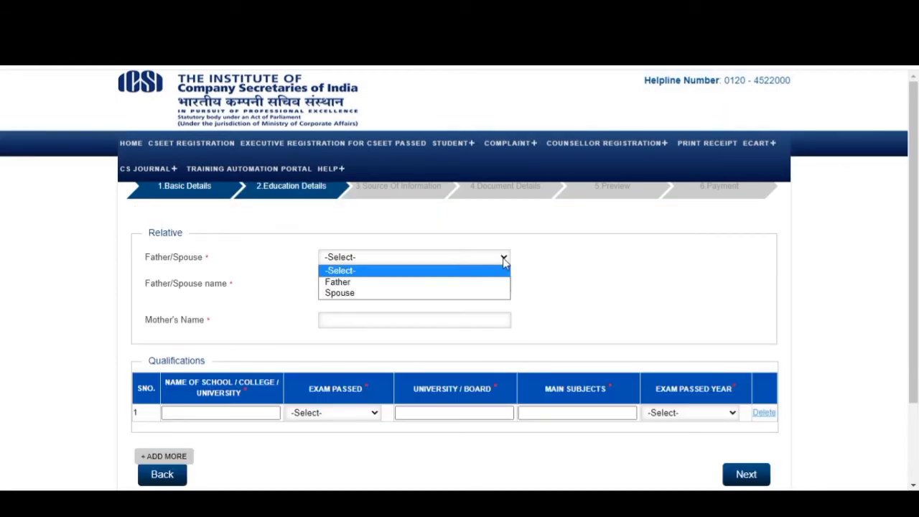
click(478, 282)
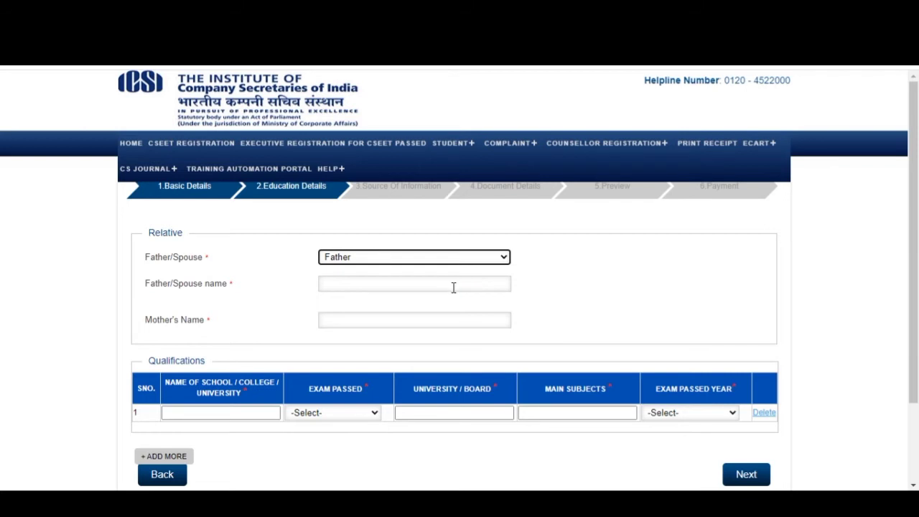
click(453, 287)
text(ABC)
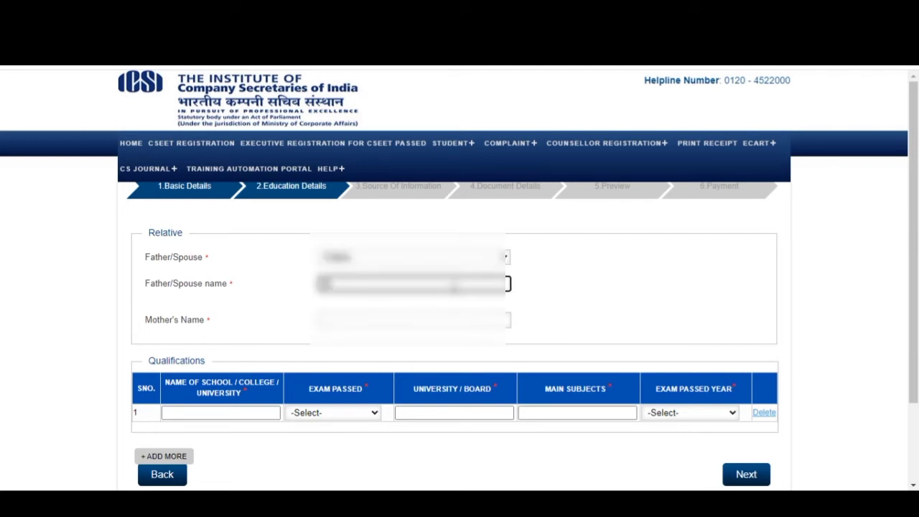
text(r Kum)
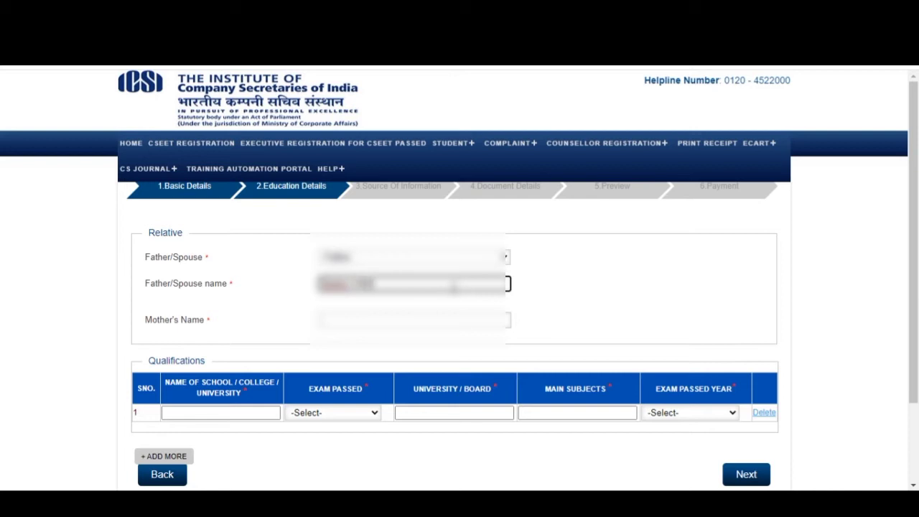
click(456, 319)
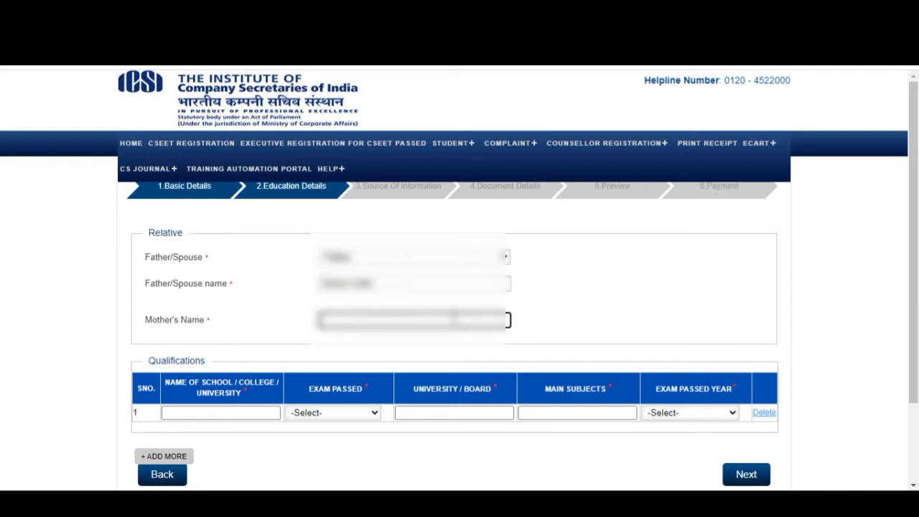
text(Sunit)
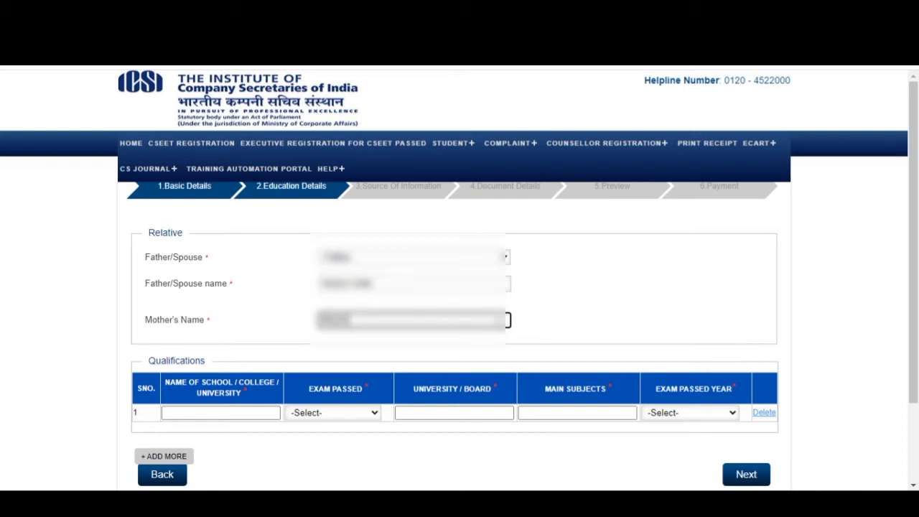
Enter the school, college or university name and the board for the first qualification.
click(525, 323)
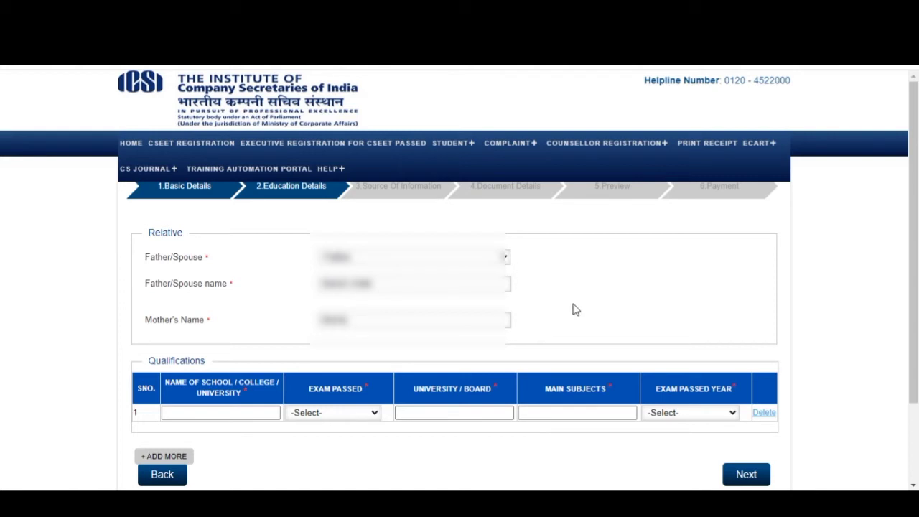
drag(913, 274, 916, 311)
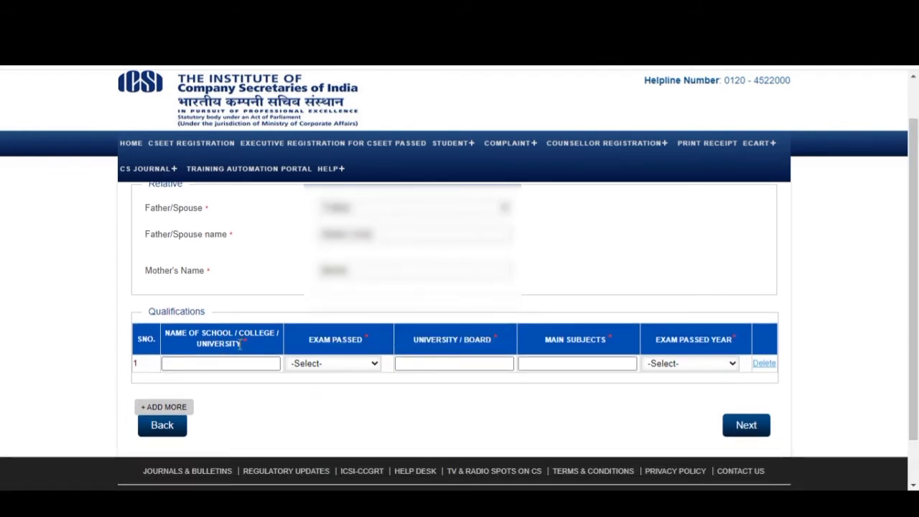
click(236, 363)
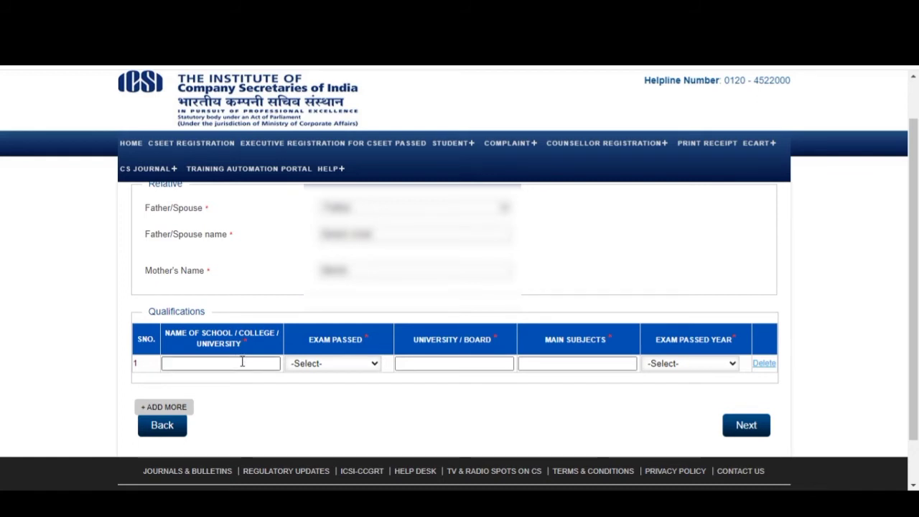
click(233, 364)
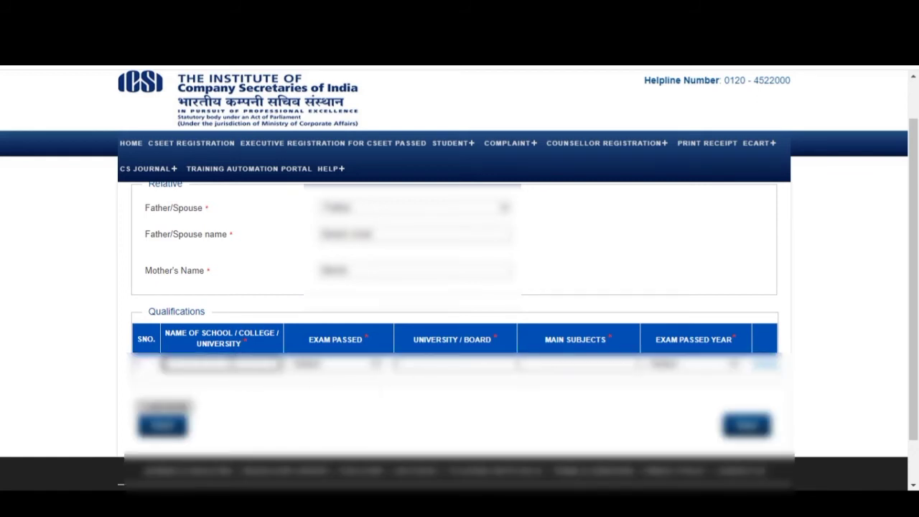
text(St)
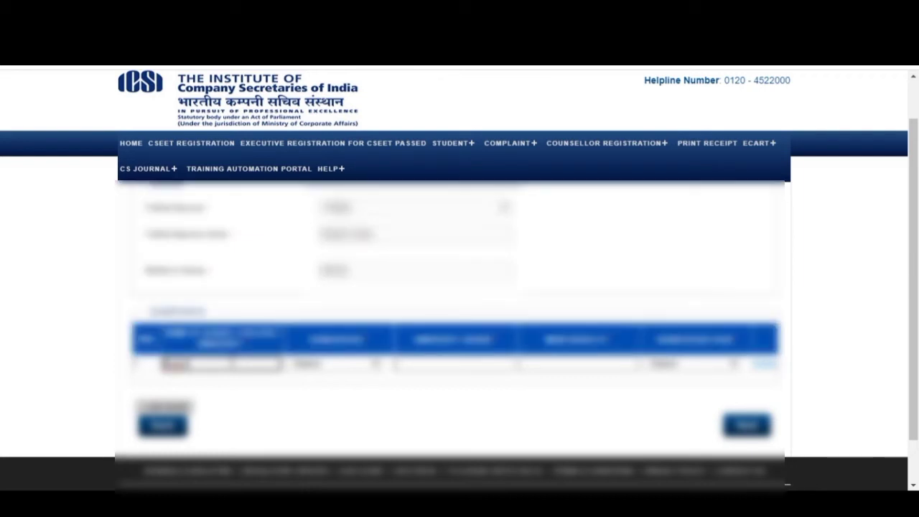
scroll(452, 323, up, 1)
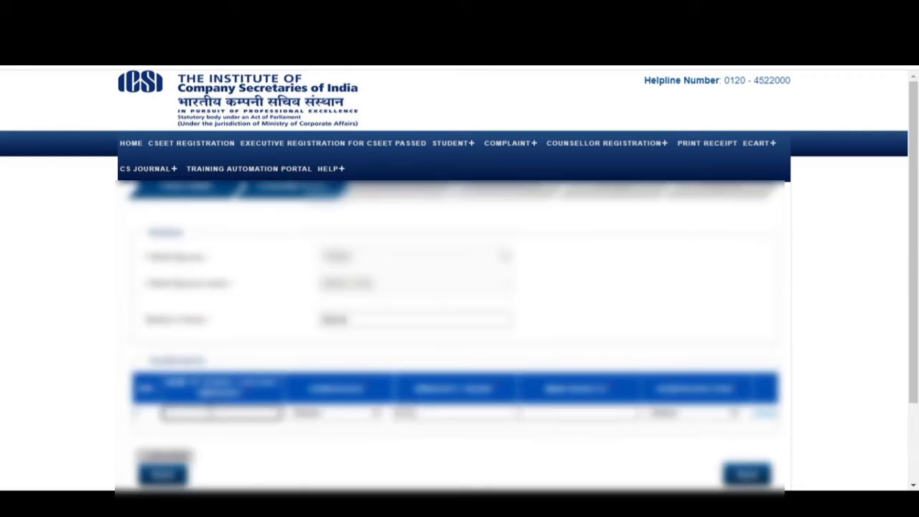
text(ab)
Choose the exam passed for the first qualification and enter commerce as its main subject.
click(313, 417)
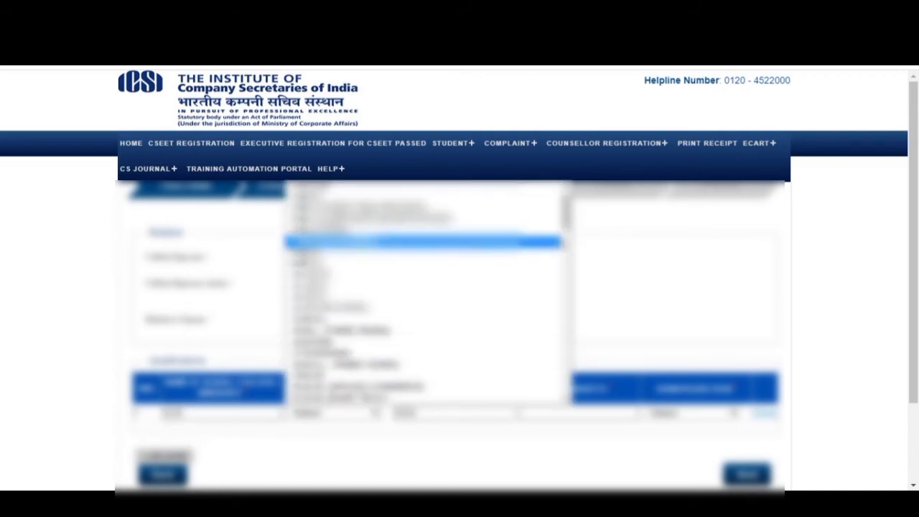
scroll(424, 294, down, 2)
scroll(575, 276, down, 5)
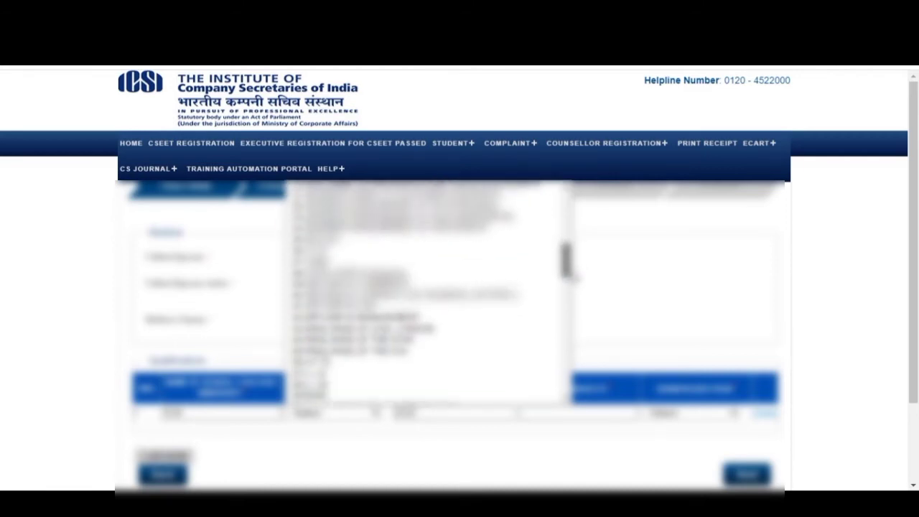
drag(572, 277, 577, 323)
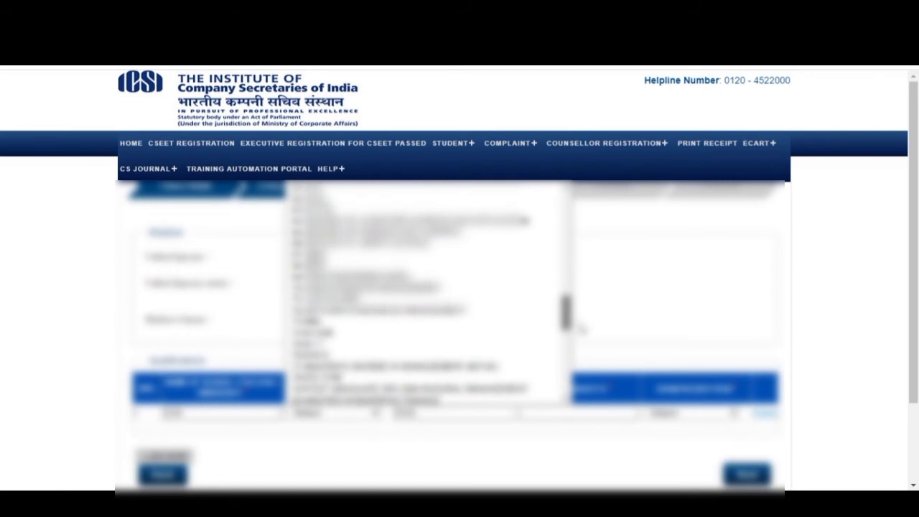
drag(582, 329, 587, 374)
click(359, 352)
click(553, 413)
text(commerce)
Choose the first qualification's exam passed year and add a second qualification row.
click(344, 415)
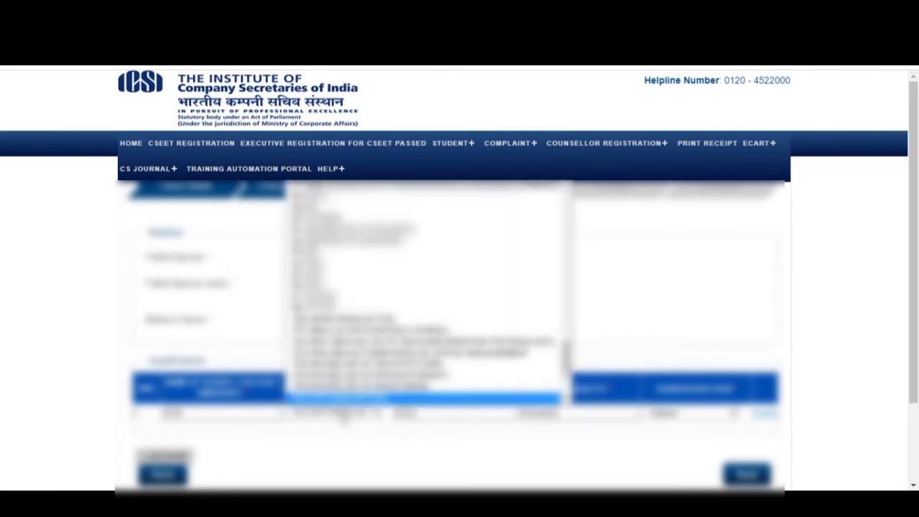
scroll(352, 389, up, 13)
click(465, 470)
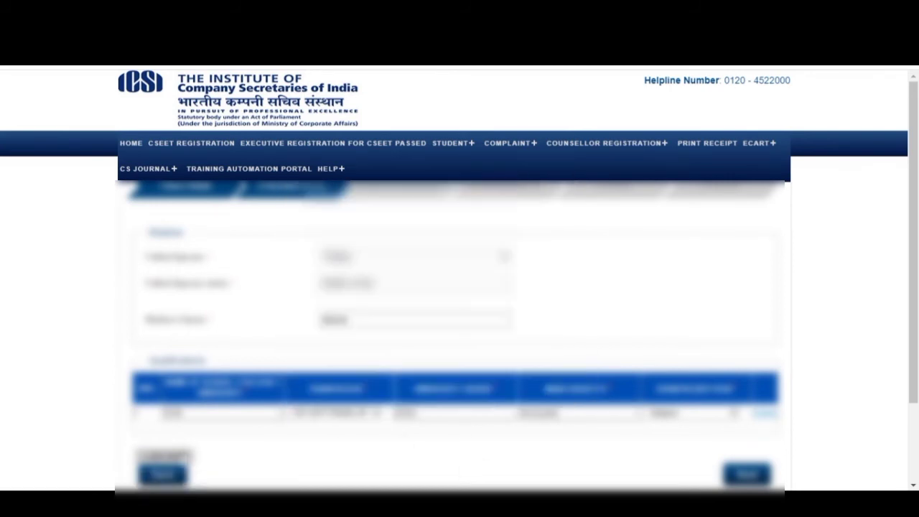
click(164, 456)
click(692, 434)
click(709, 233)
click(165, 472)
Complete the second qualification with its institution, exam passed, board, main subject commerce and exam passed year.
click(216, 419)
text(10th)
click(337, 420)
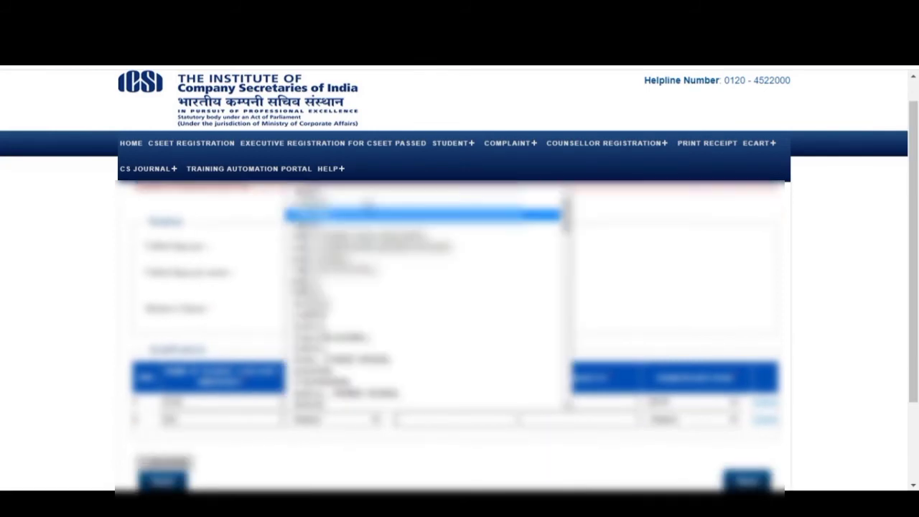
click(369, 205)
click(433, 421)
text(cbse)
click(550, 421)
text(commerce)
click(691, 420)
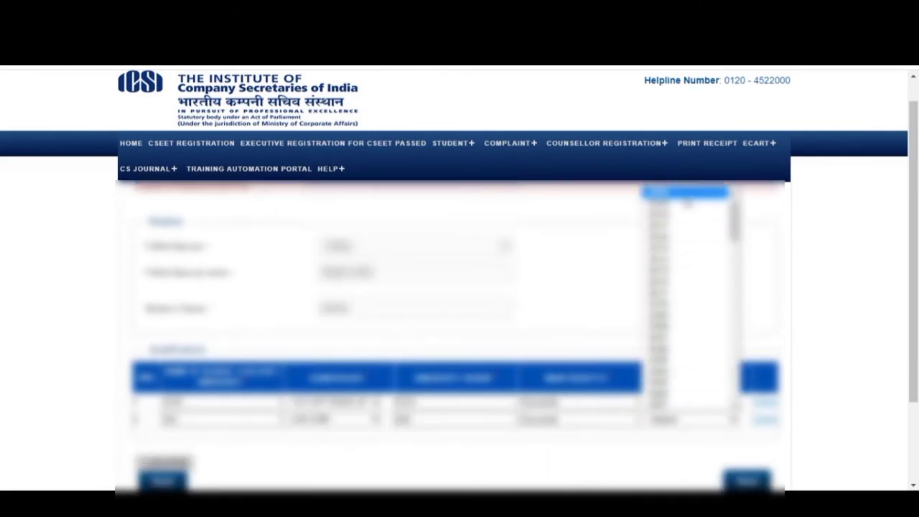
click(687, 203)
Add a third qualification row, choose its exam passed and enter the institution name.
click(164, 445)
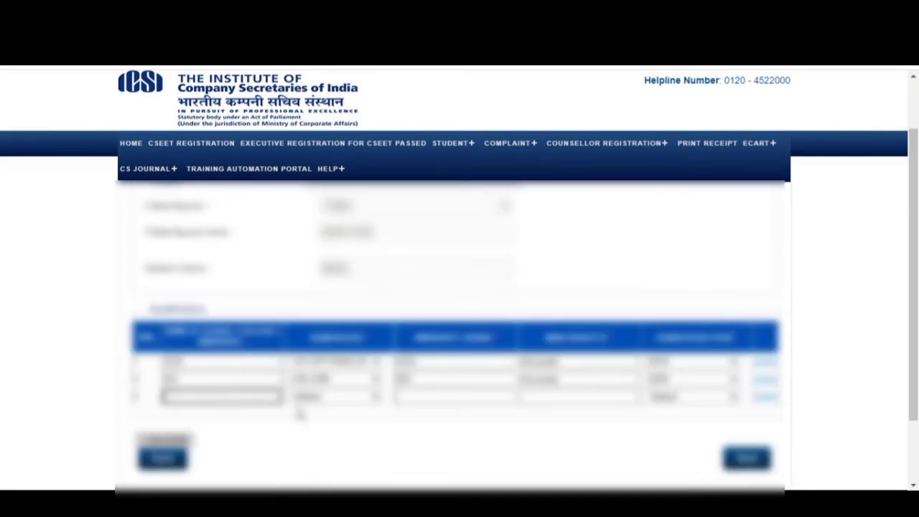
click(334, 396)
click(374, 365)
click(245, 396)
text(mumbai unive)
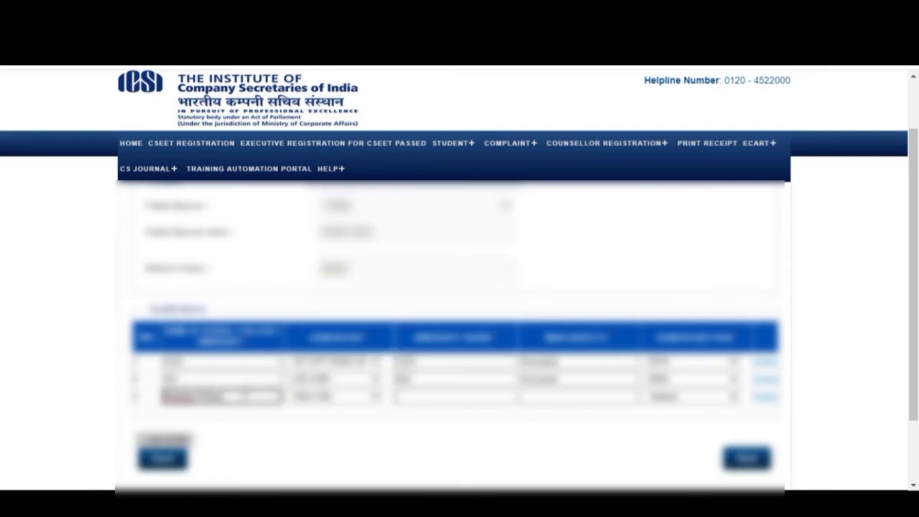
text(rsity college)
Enter the third qualification's university or board and shorten its institution name by removing the last word.
click(406, 394)
text(mumbai)
click(274, 393)
key(BackSpace)
key(BackSpace)
key(BackSpace)
key(BackSpace)
key(BackSpace)
key(BackSpace)
key(BackSpace)
key(BackSpace)
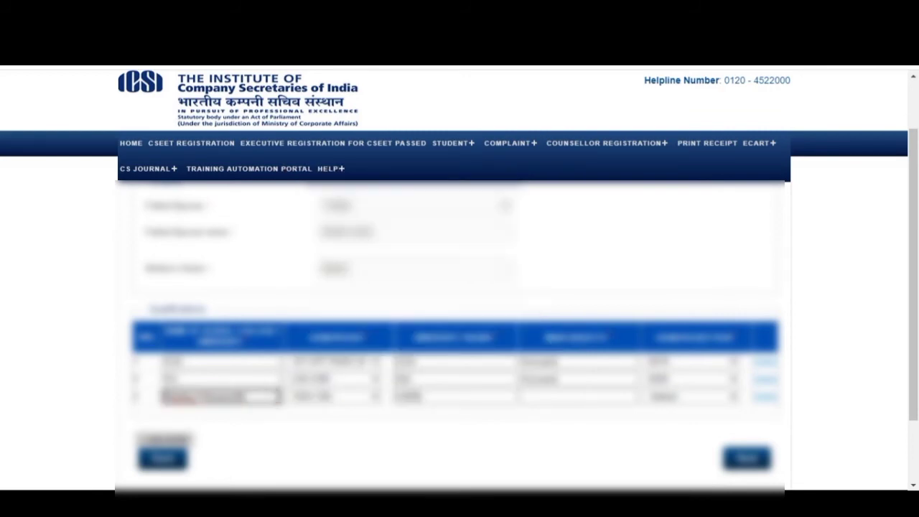
Set the third qualification's main subject to Maths, choose its exam passed year and proceed to the source of information.
click(556, 398)
text(Maths)
click(679, 398)
click(686, 193)
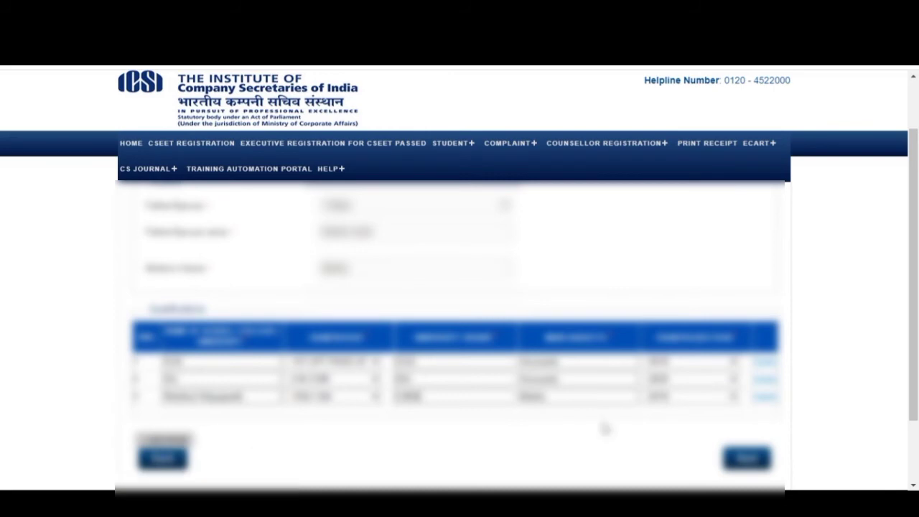
scroll(748, 449, down, 1)
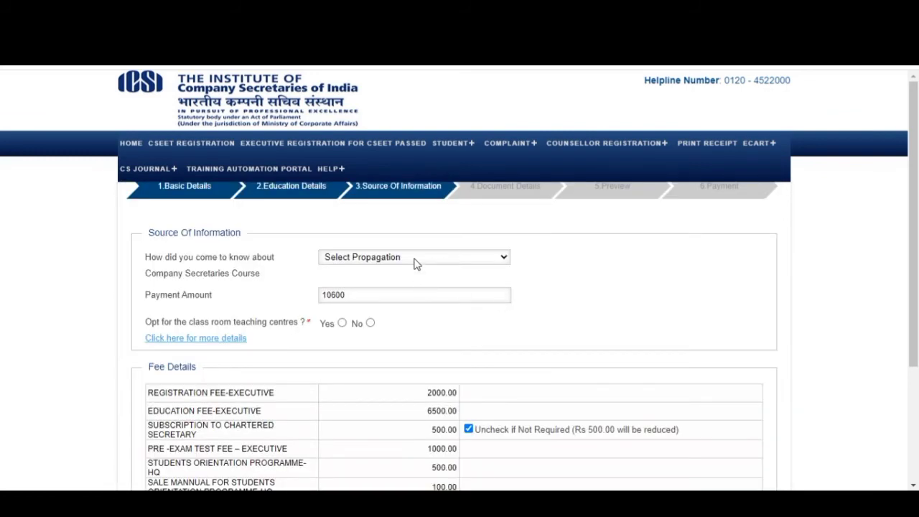
Set the source of information about the course to Direct and opt out of the Chartered Secretary subscription.
click(415, 259)
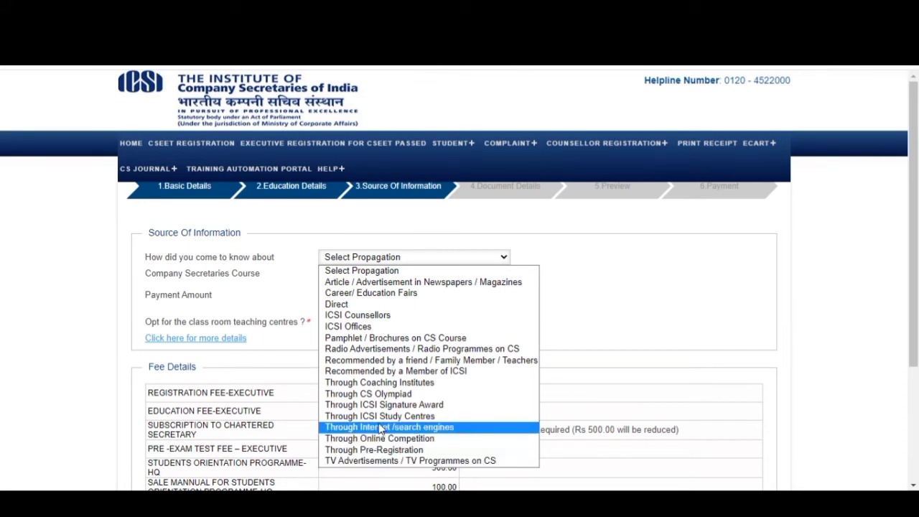
click(423, 302)
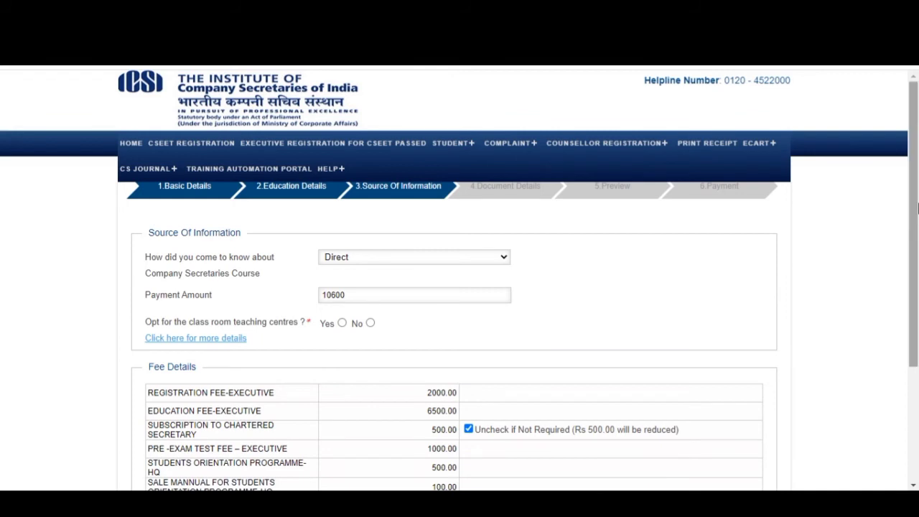
drag(917, 213, 918, 250)
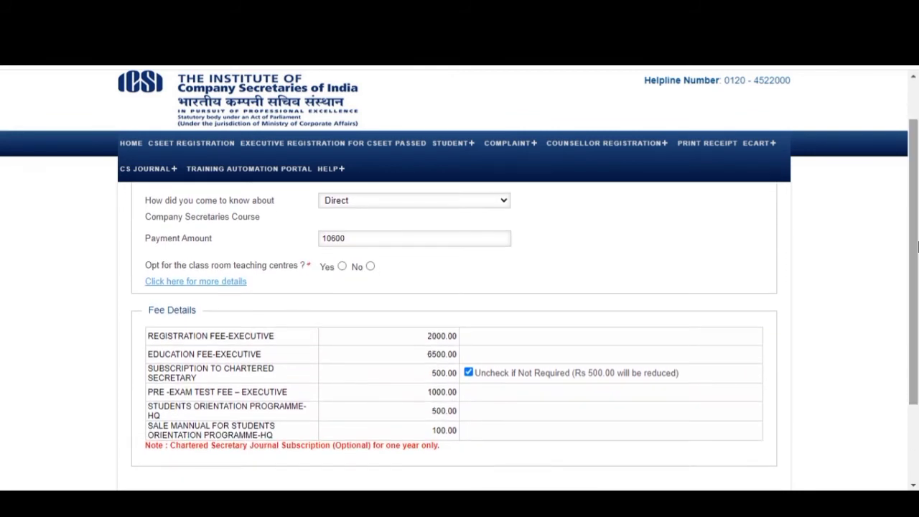
click(508, 237)
click(566, 250)
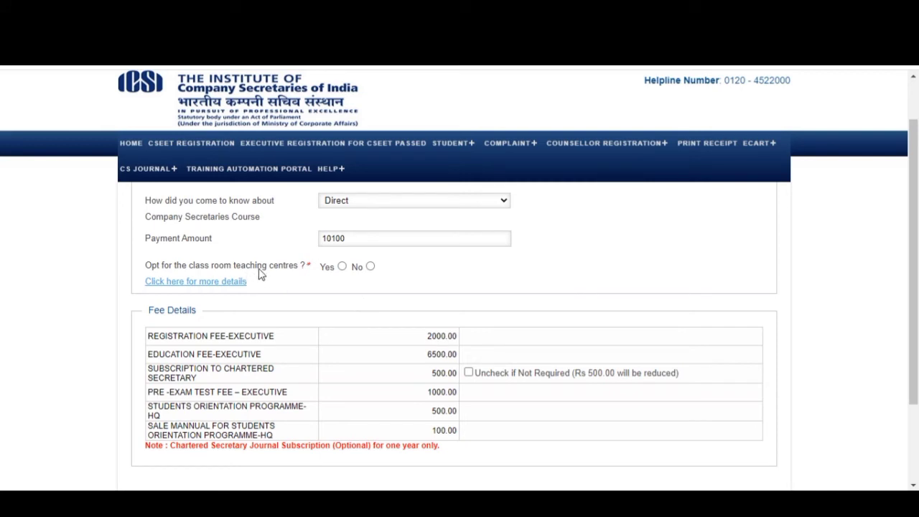
Answer No to the class room teaching centres and proceed to the document details.
click(370, 265)
scroll(370, 266, down, 1)
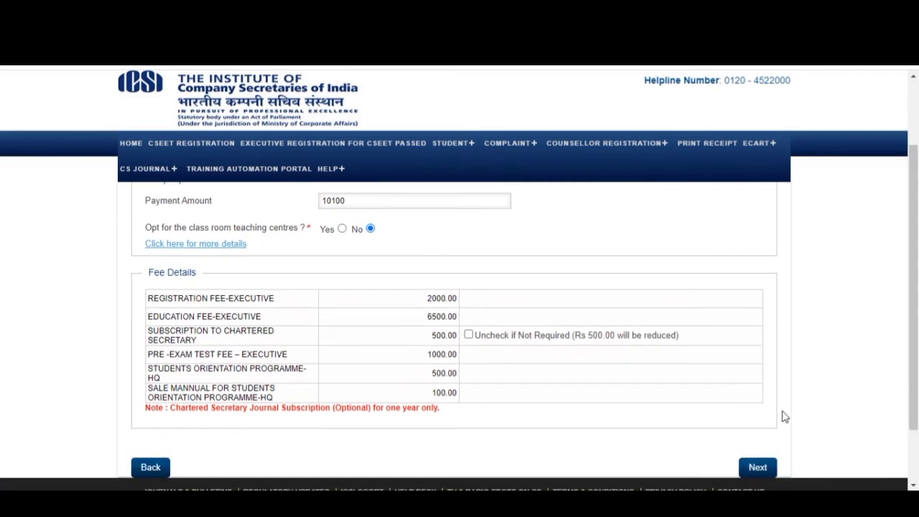
click(755, 471)
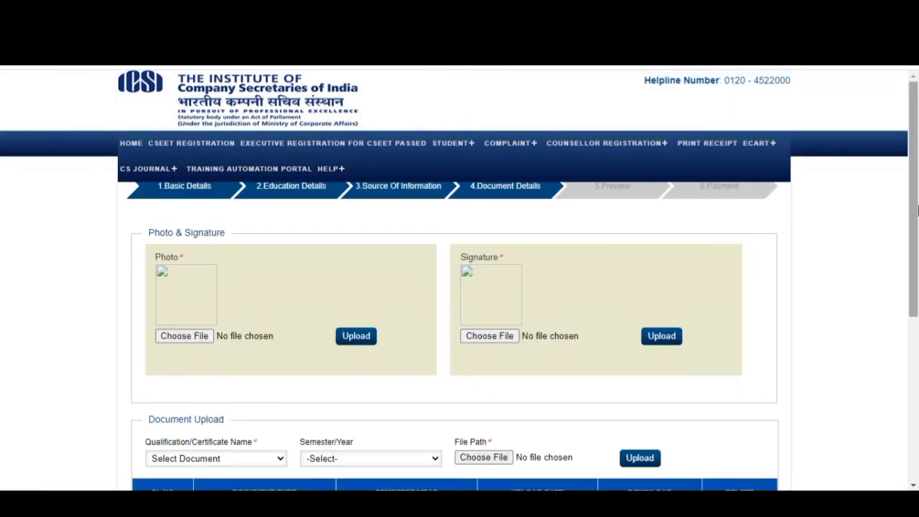
Upload the 10+2 Marksheet / Certificate file with the year set to 2019.
drag(917, 207, 918, 215)
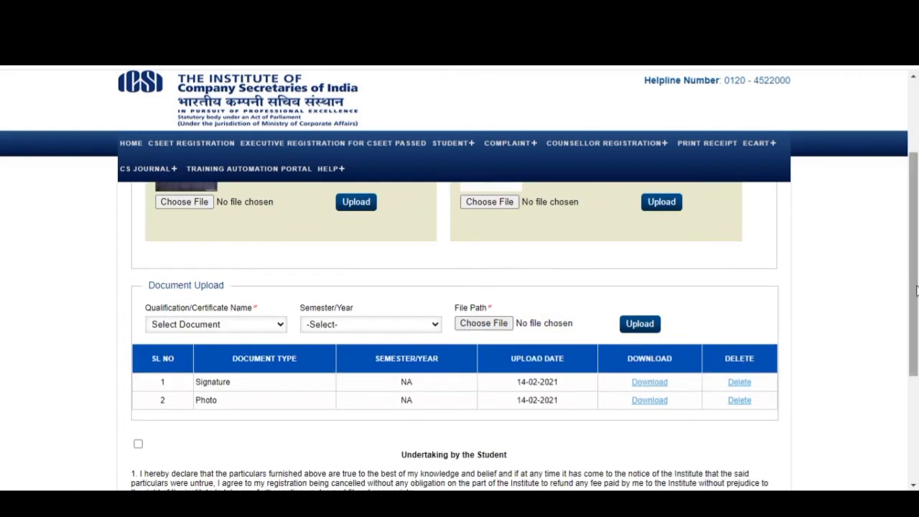
click(281, 325)
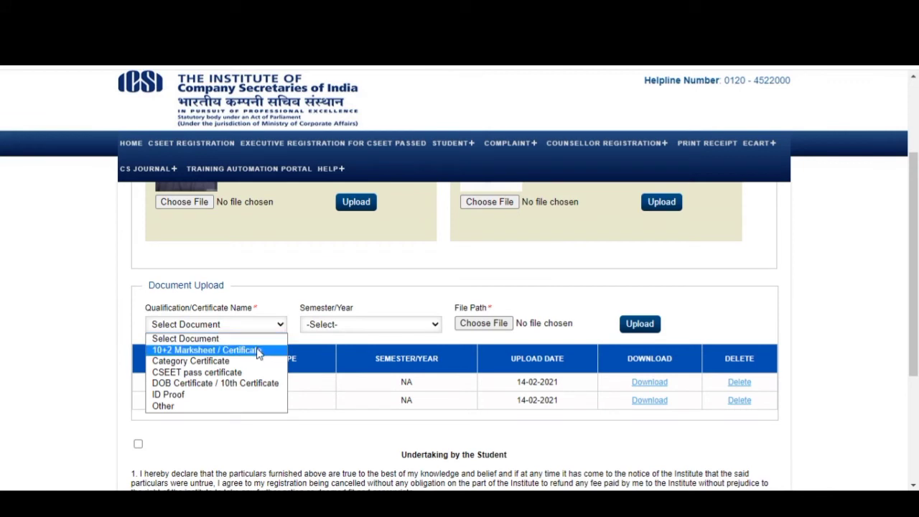
click(258, 352)
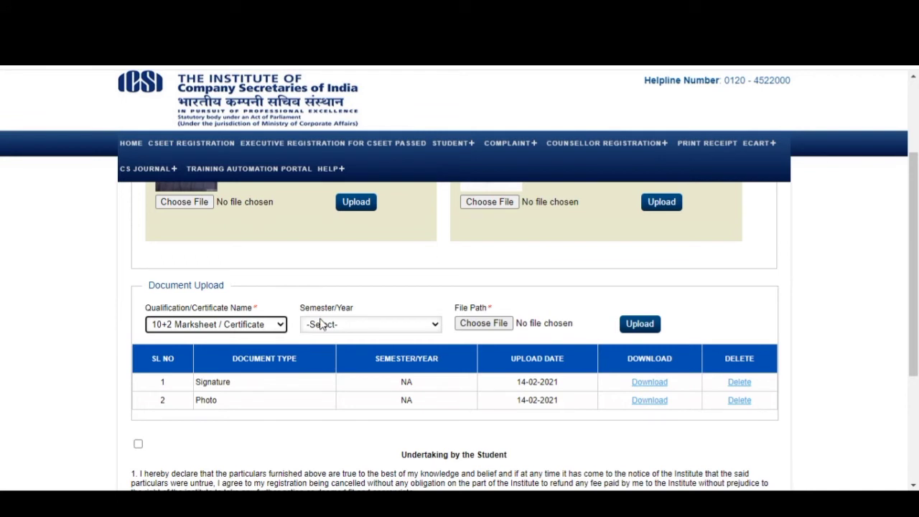
click(319, 324)
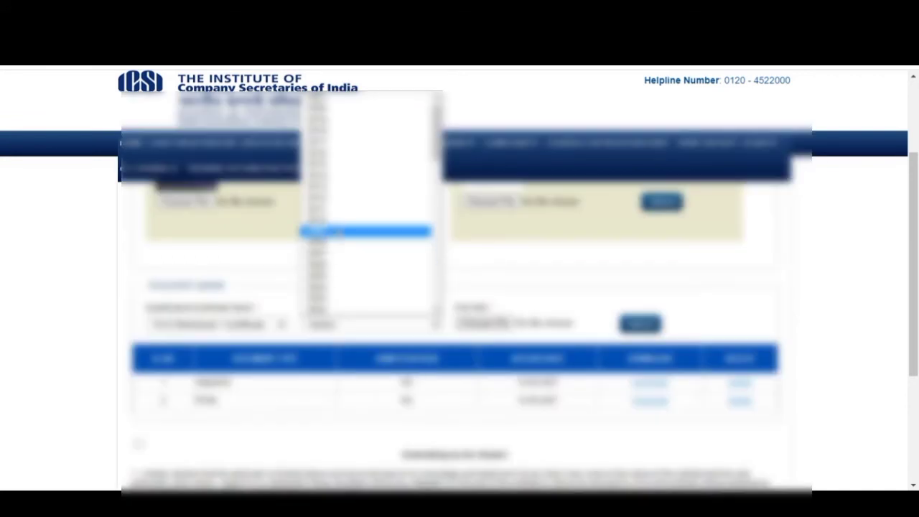
click(345, 129)
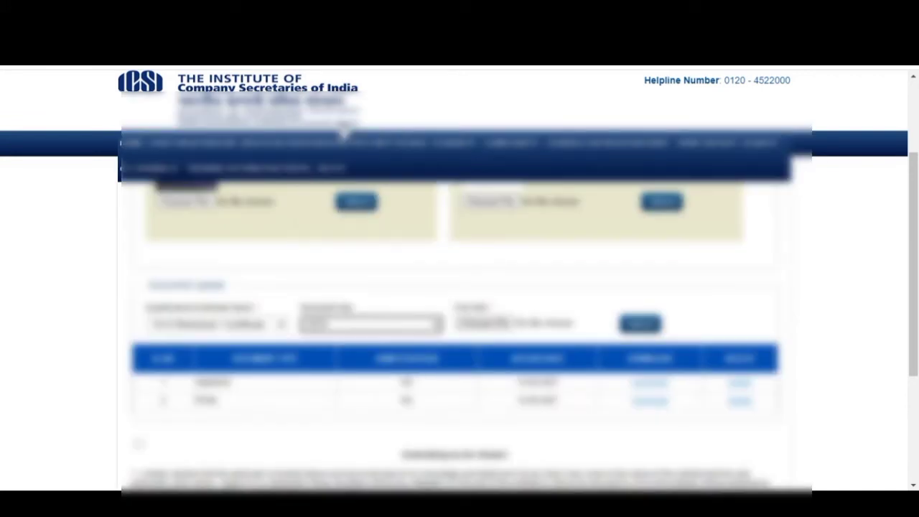
click(486, 324)
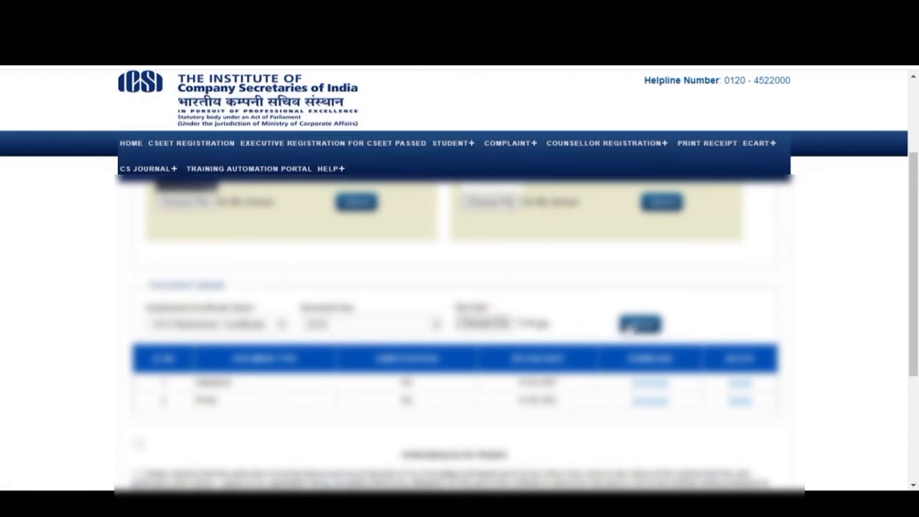
click(639, 325)
Upload the DOB Certificate / 10th Certificate file with the year set to 2017.
click(215, 325)
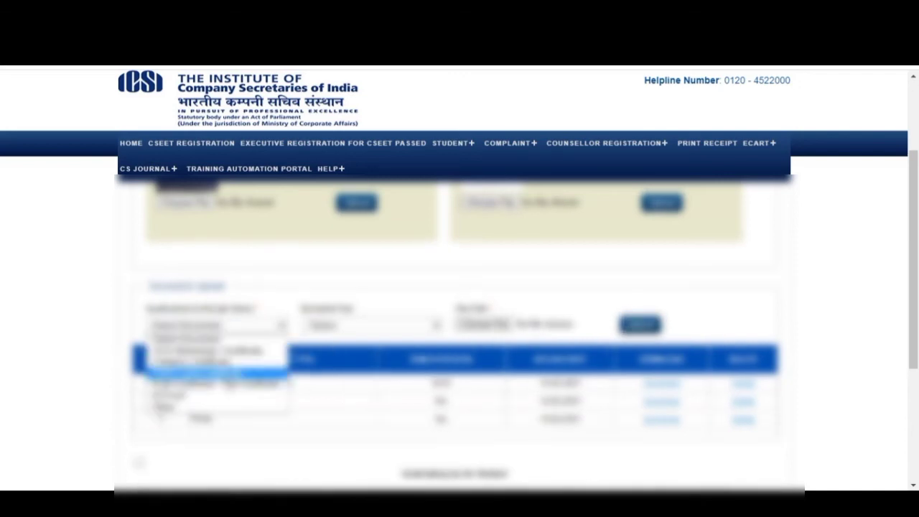
click(226, 382)
click(428, 327)
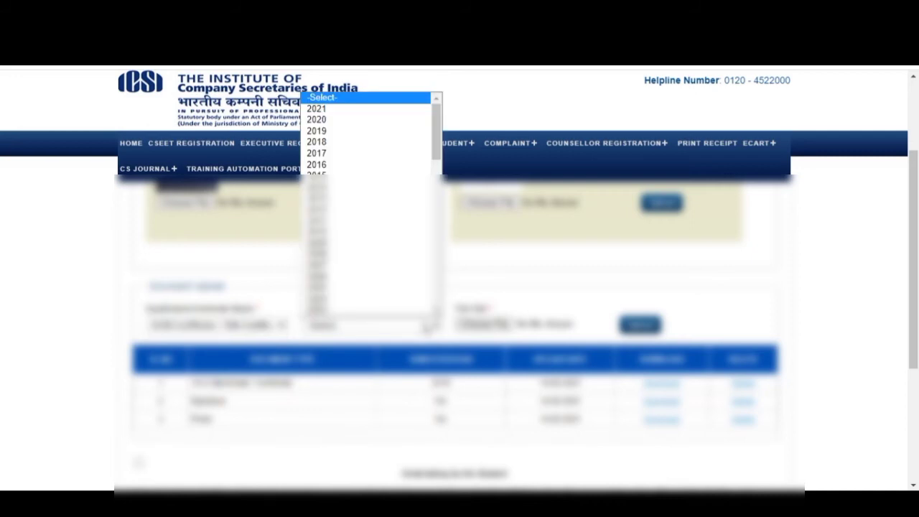
click(395, 154)
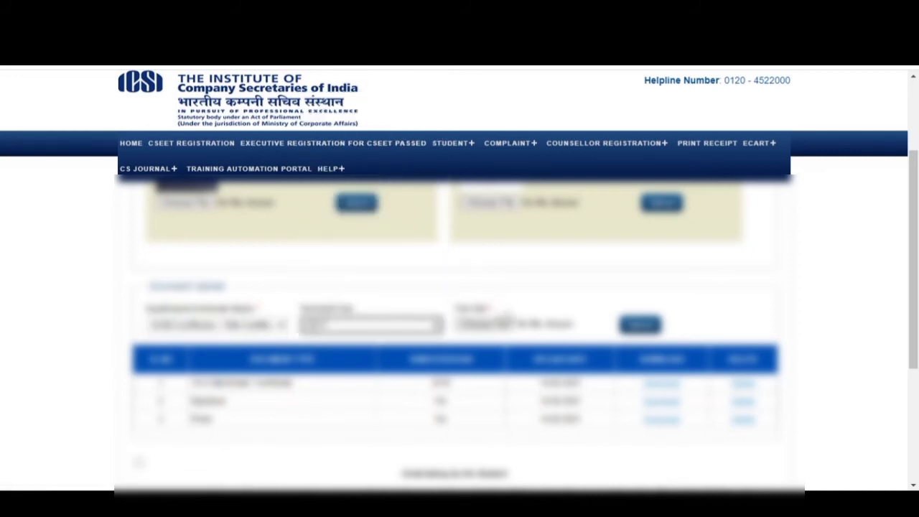
click(503, 326)
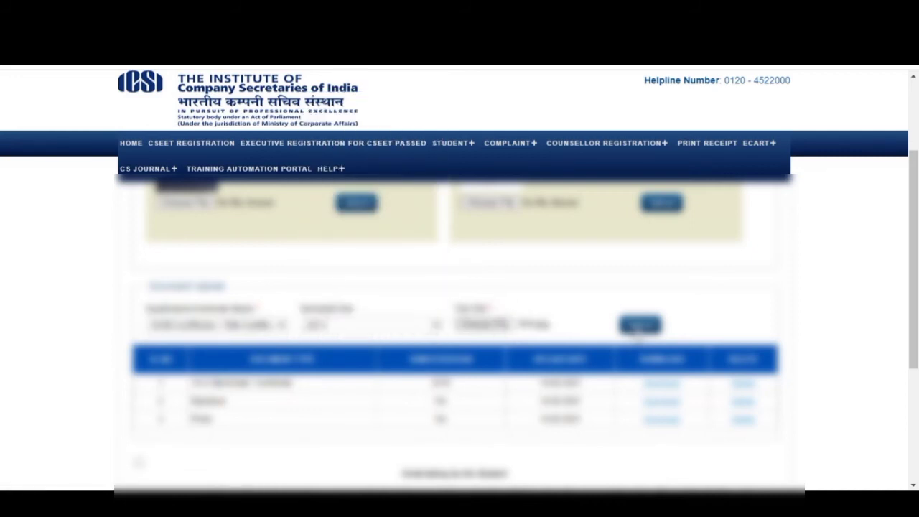
click(639, 329)
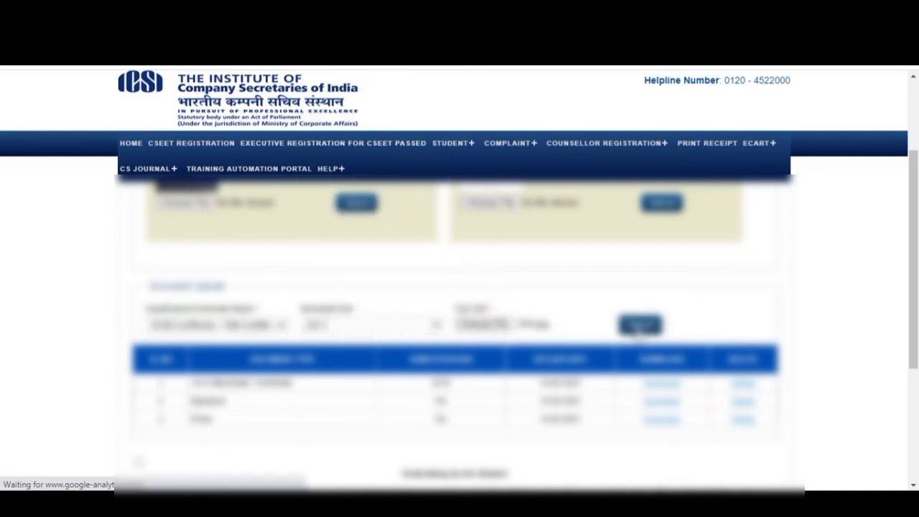
Upload the applicant's ID Proof file in the document upload section without choosing a year.
click(216, 324)
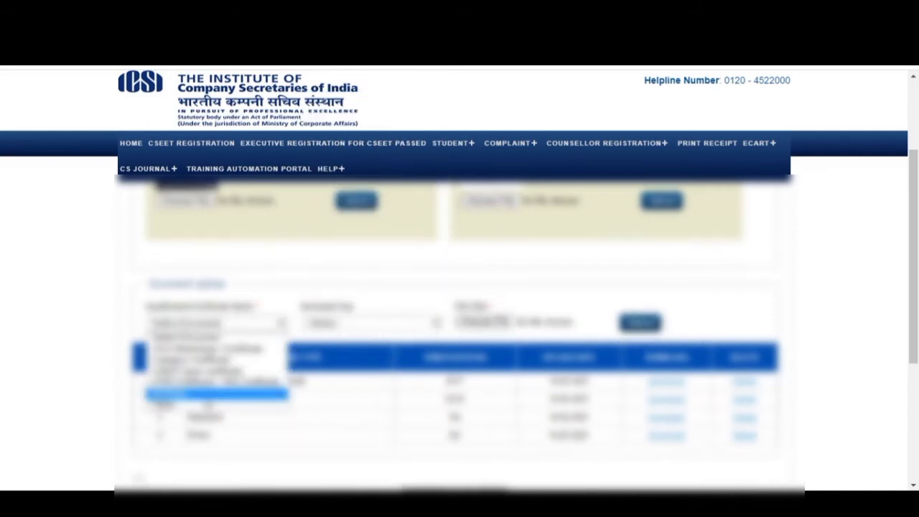
click(207, 395)
click(343, 324)
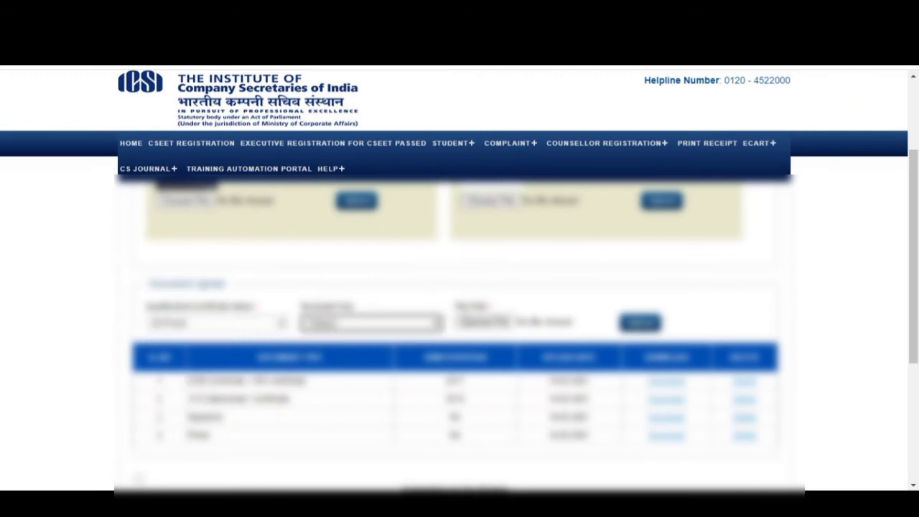
click(487, 322)
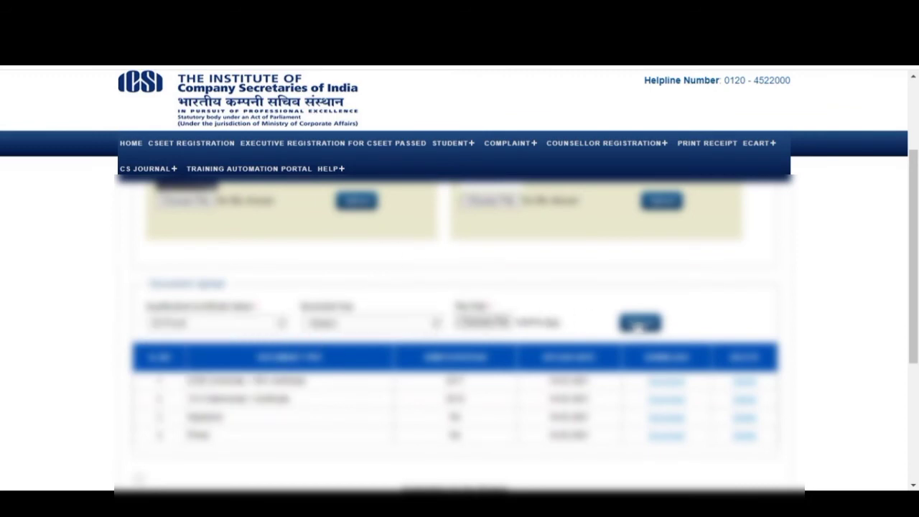
click(640, 323)
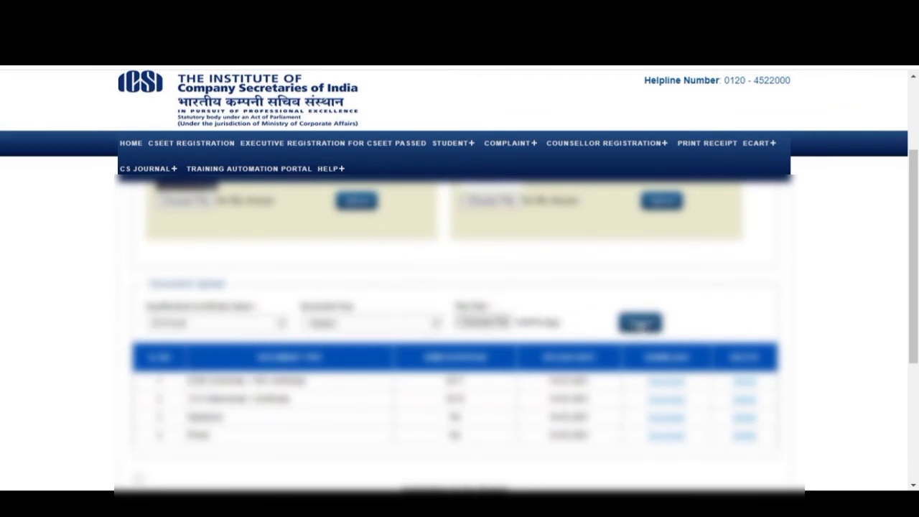
Upload the CSEET pass certificate file with its year selected.
click(216, 290)
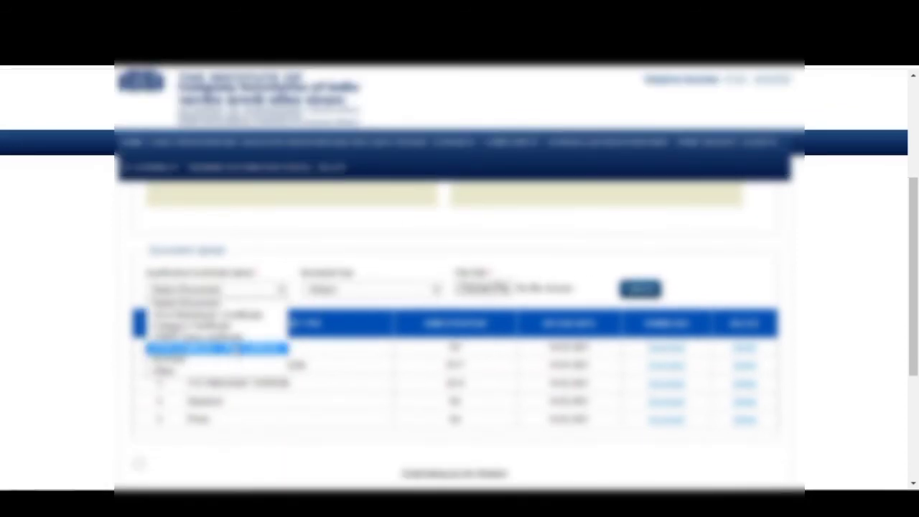
click(235, 346)
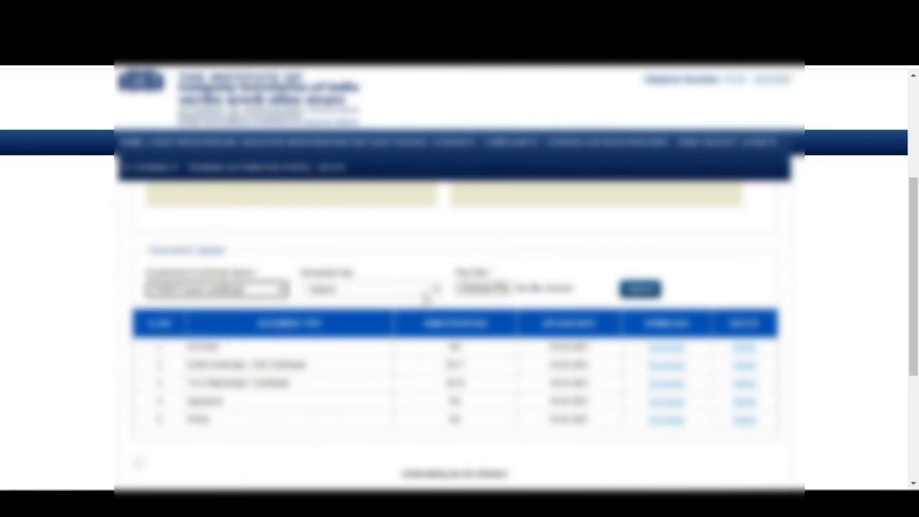
click(435, 290)
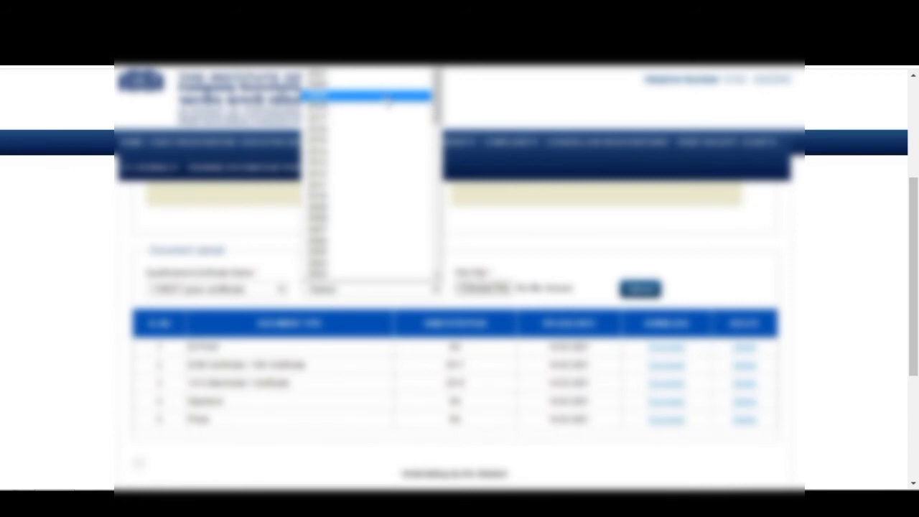
click(386, 96)
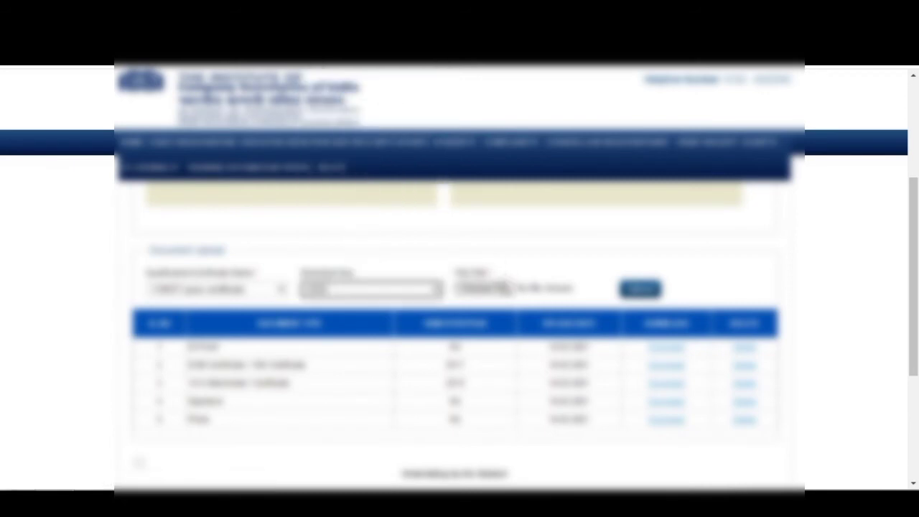
click(507, 288)
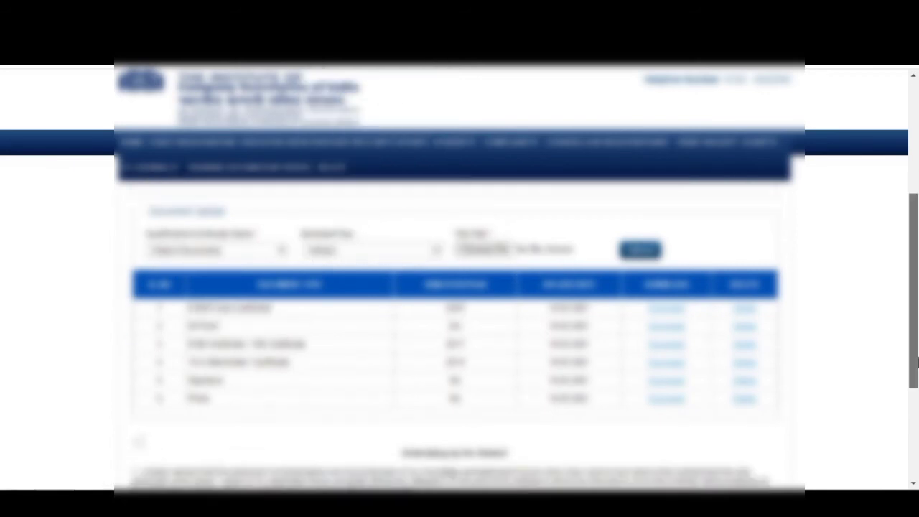
Accept the Undertaking by the Student and proceed to the application preview.
scroll(917, 363, down, 2)
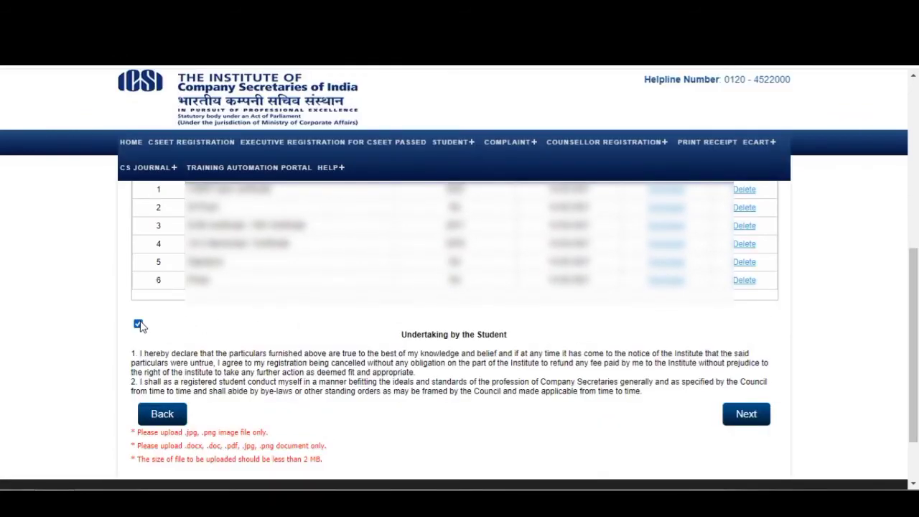
click(735, 413)
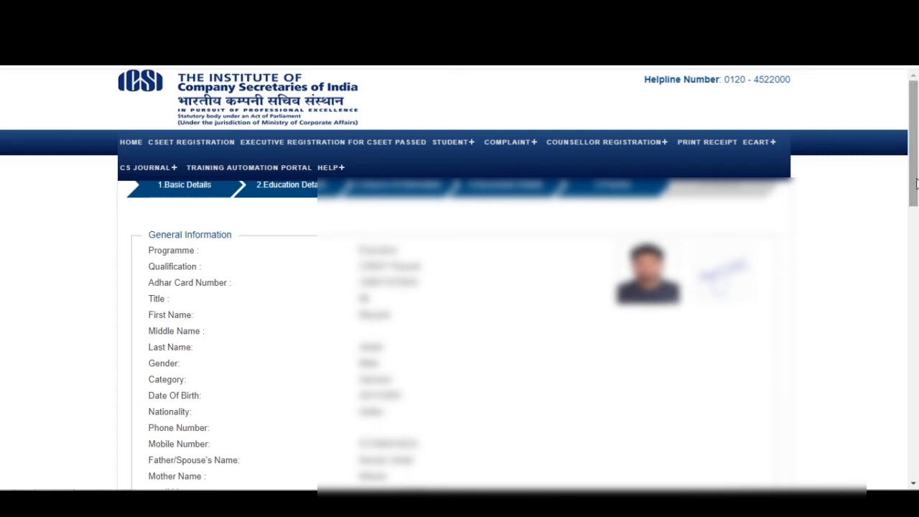
Review the general information, address, education and document details in the preview, and confirm the application.
drag(917, 184, 916, 189)
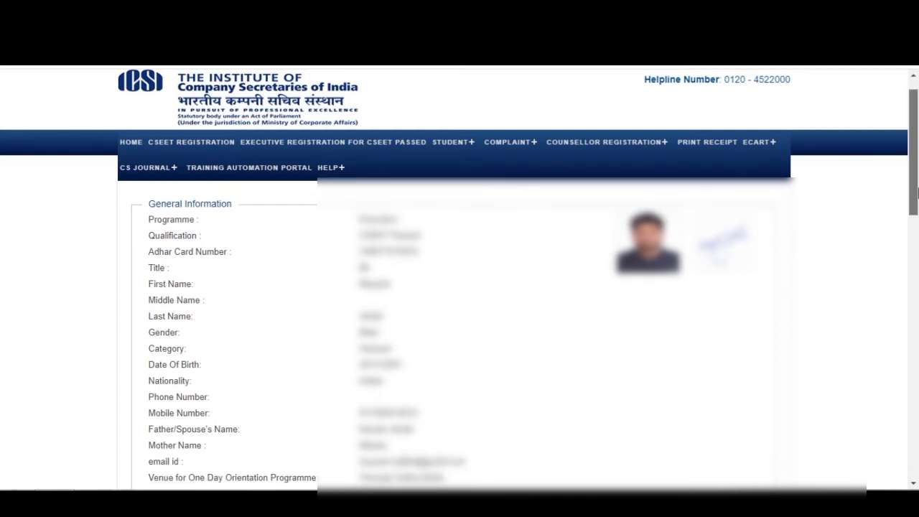
drag(917, 191, 917, 244)
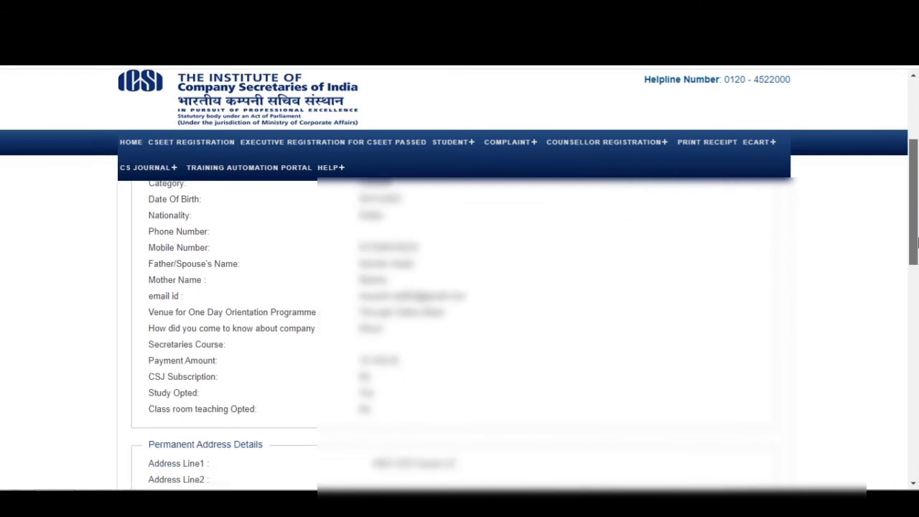
drag(917, 244, 917, 253)
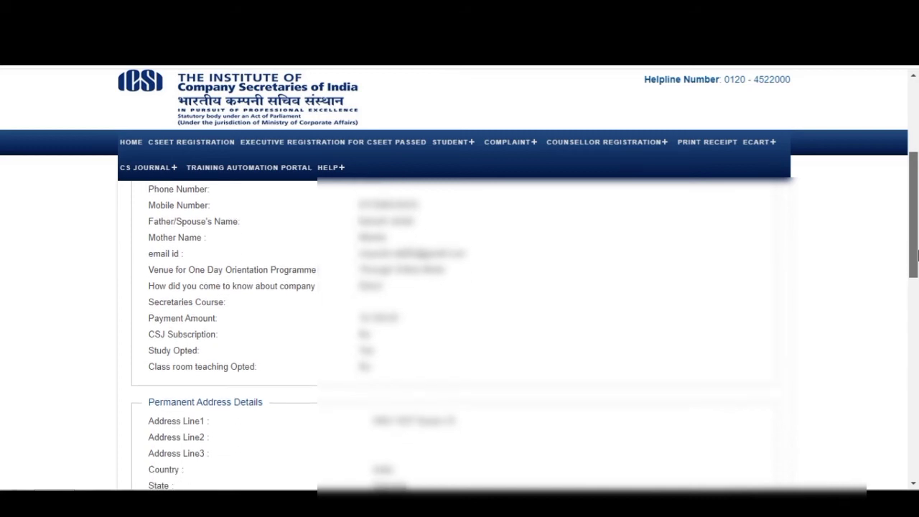
drag(917, 253, 917, 404)
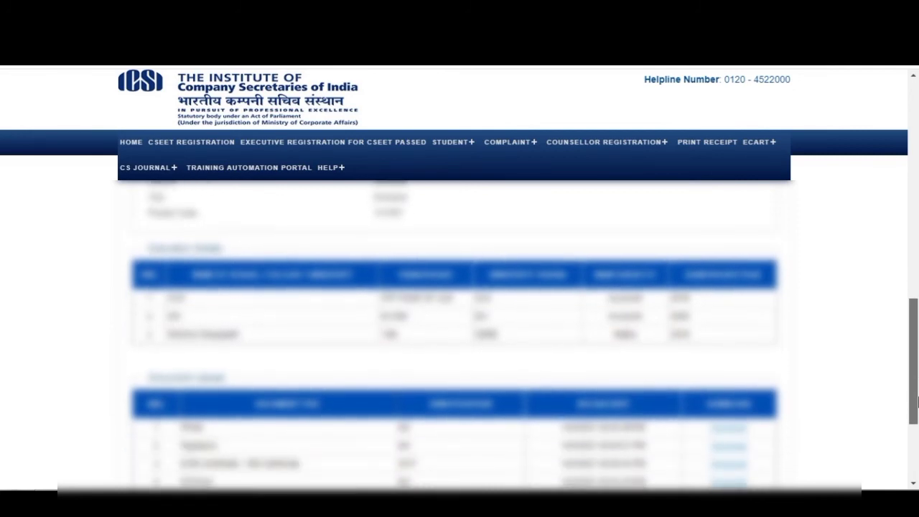
drag(917, 404, 917, 437)
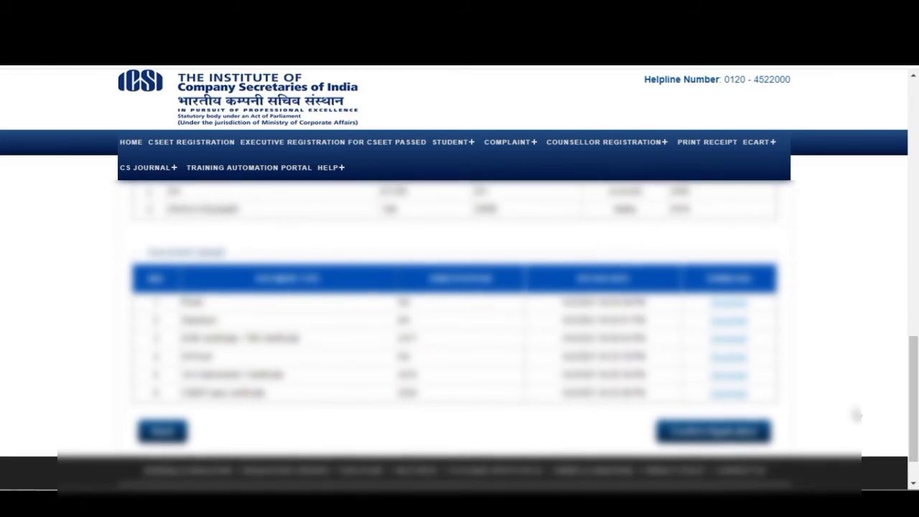
click(731, 444)
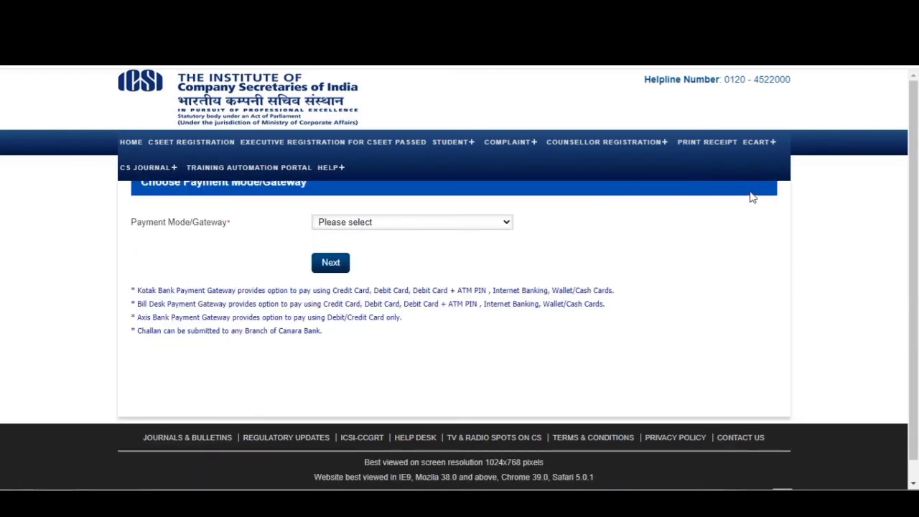
Examine the available payment modes and the notes on what Bill Desk, Axis Bank and Challan each accept.
click(458, 224)
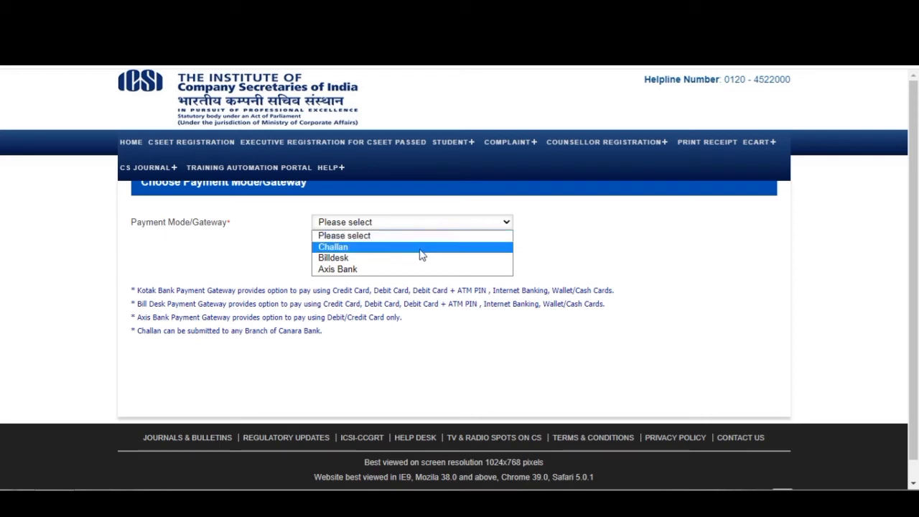
click(323, 304)
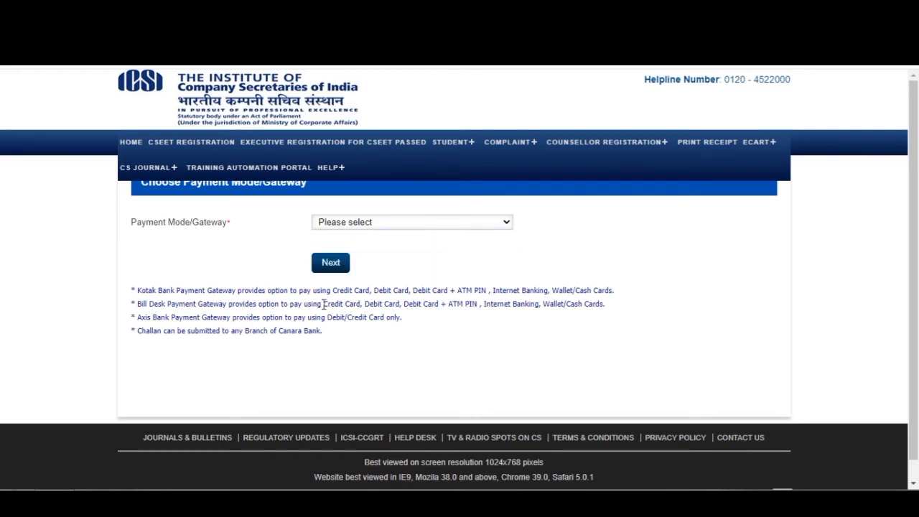
drag(323, 304, 605, 306)
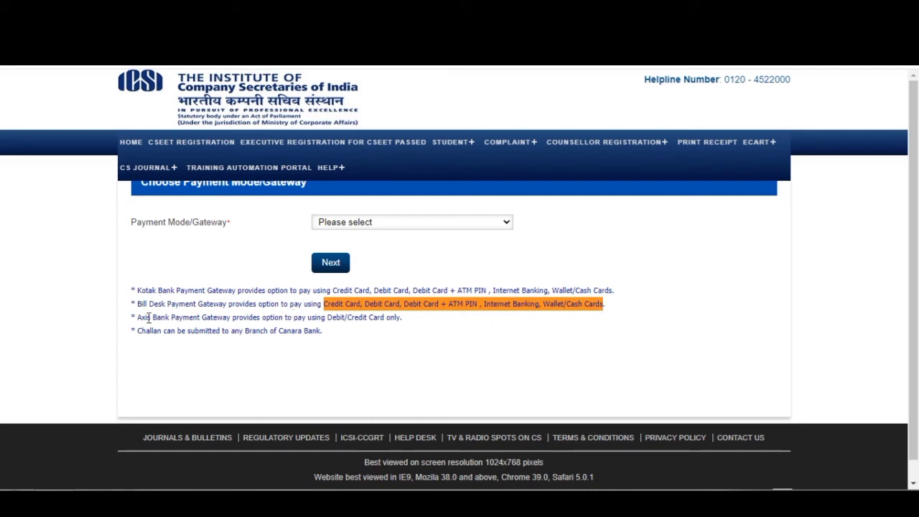
drag(328, 316, 370, 313)
drag(395, 313, 399, 314)
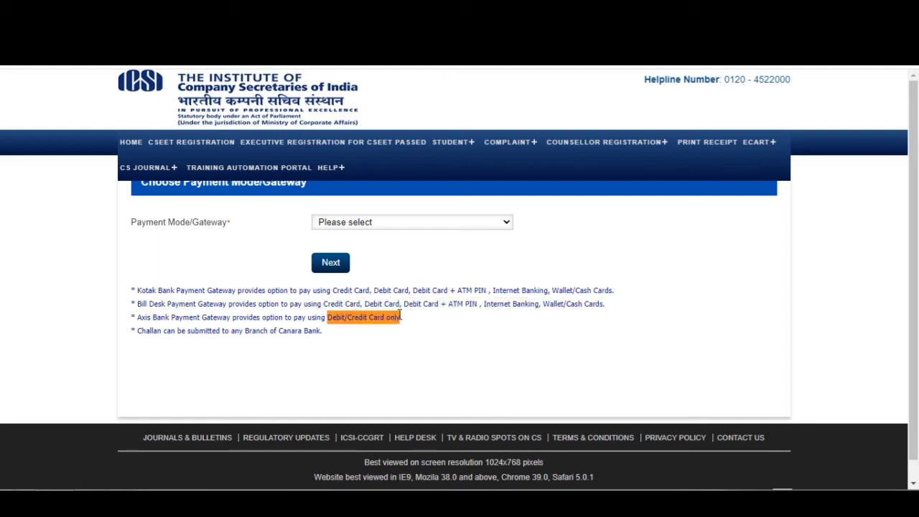
click(138, 318)
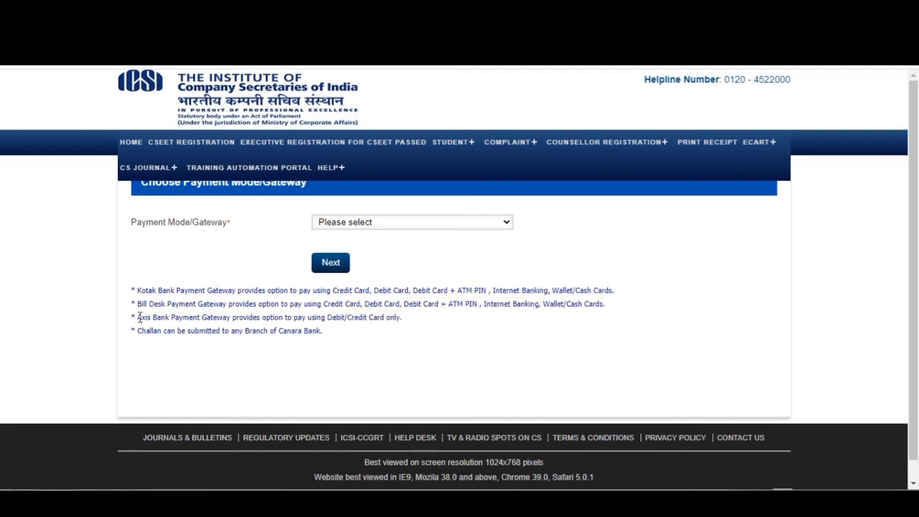
right_click(225, 316)
click(198, 317)
drag(135, 333, 320, 341)
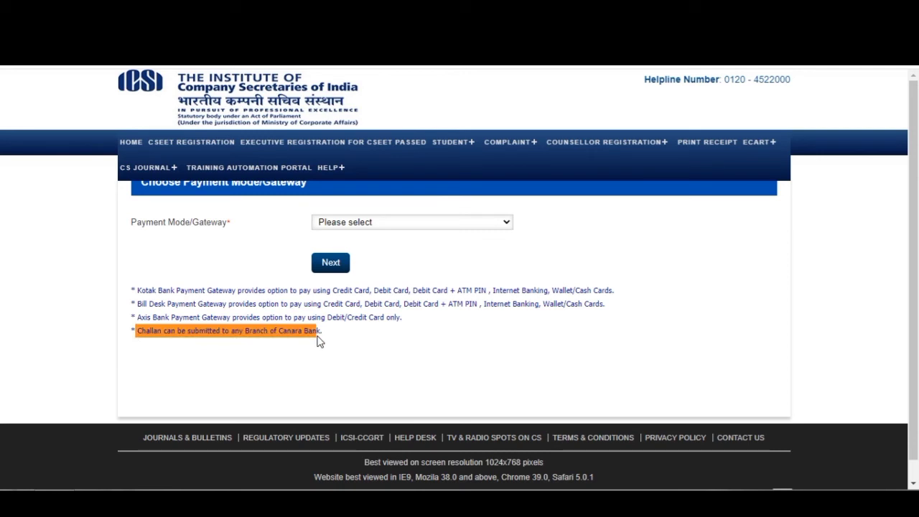
Choose Billdesk as the payment mode/gateway and continue to the payment summary.
click(374, 224)
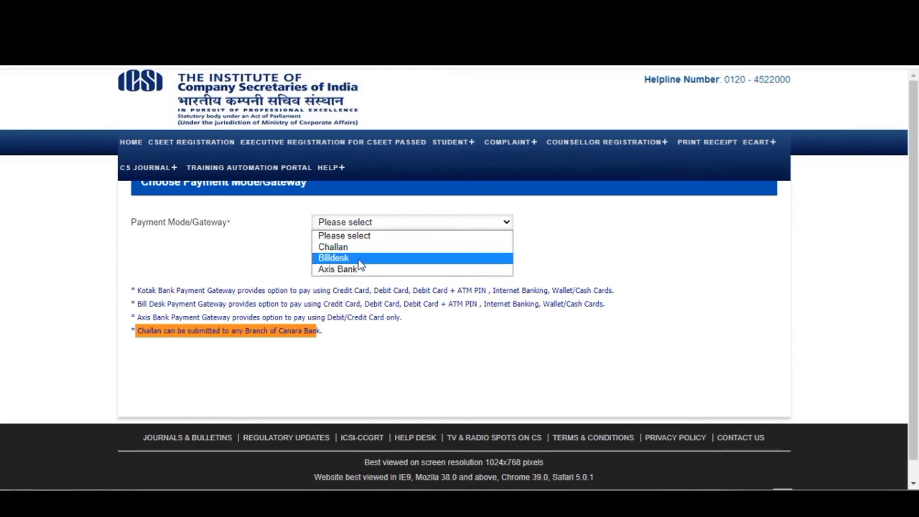
click(360, 260)
click(360, 265)
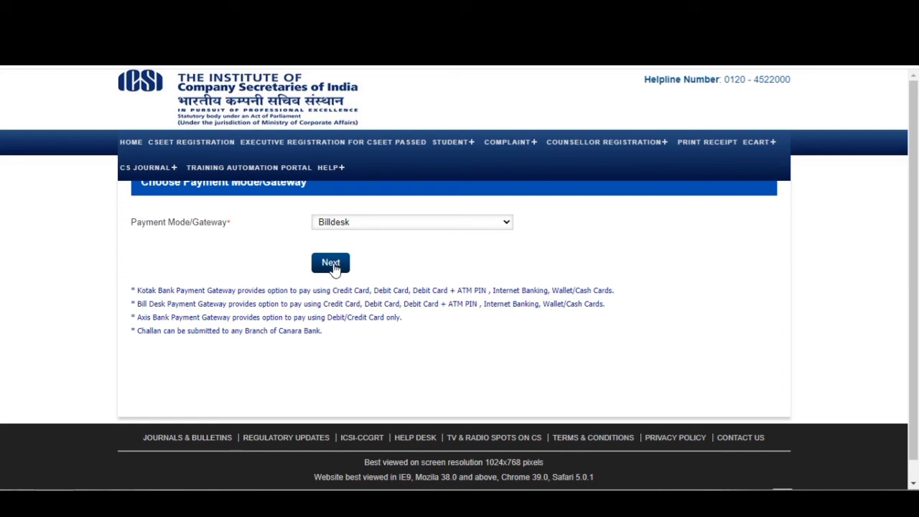
click(331, 263)
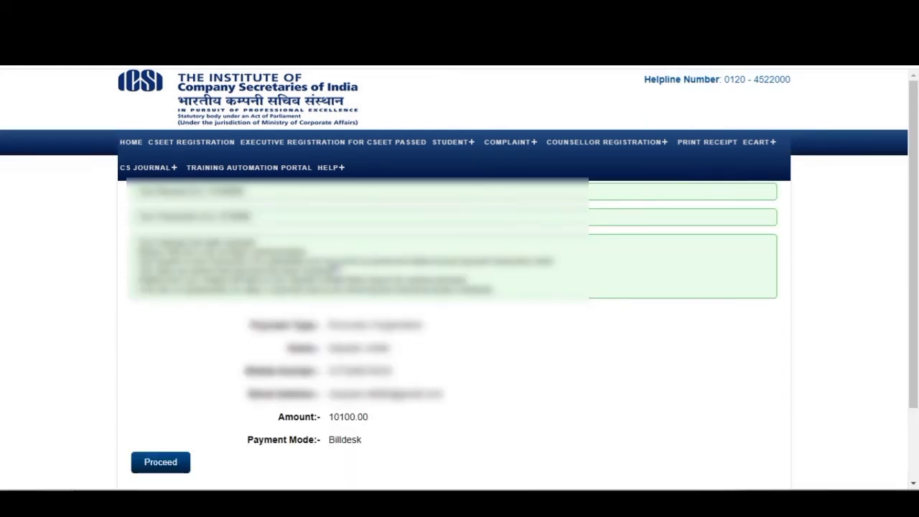
Review the payment request details and proceed to the Billdesk payment page.
scroll(460, 287, down, 1)
scroll(460, 288, down, 1)
scroll(460, 288, up, 1)
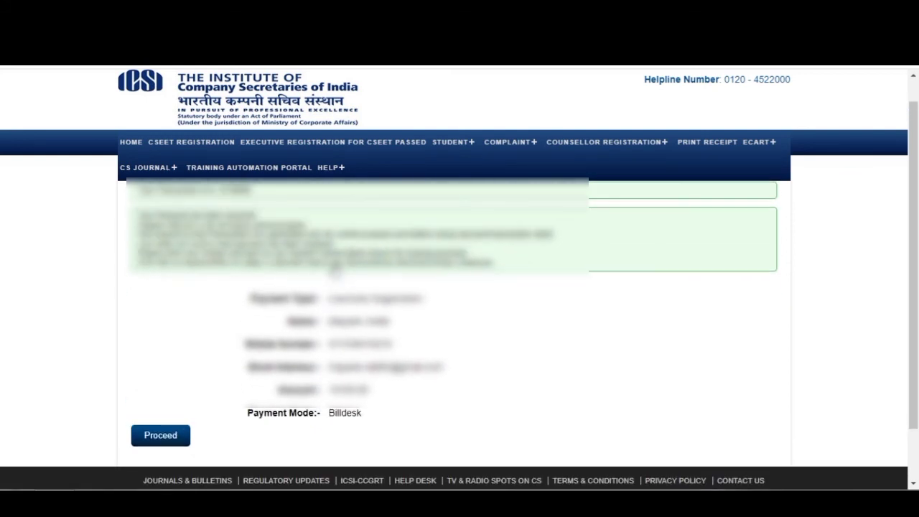
scroll(460, 287, up, 1)
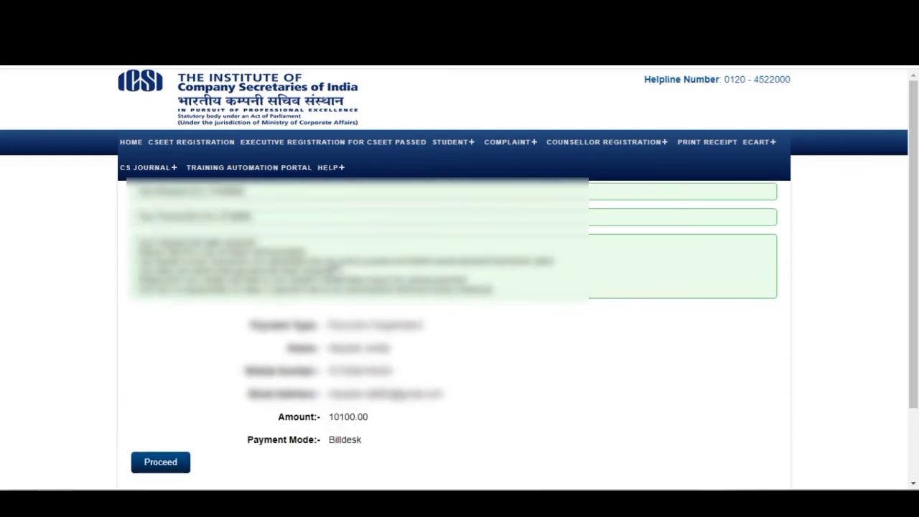
scroll(460, 287, down, 1)
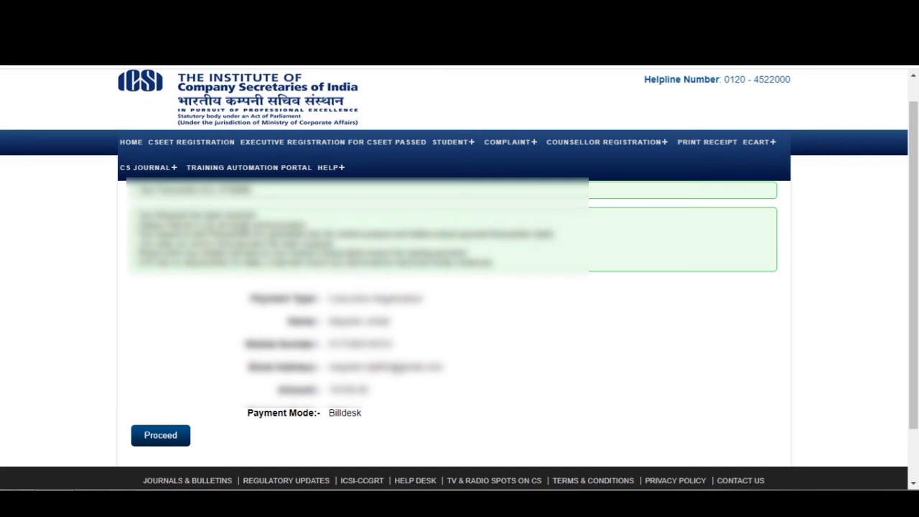
click(161, 436)
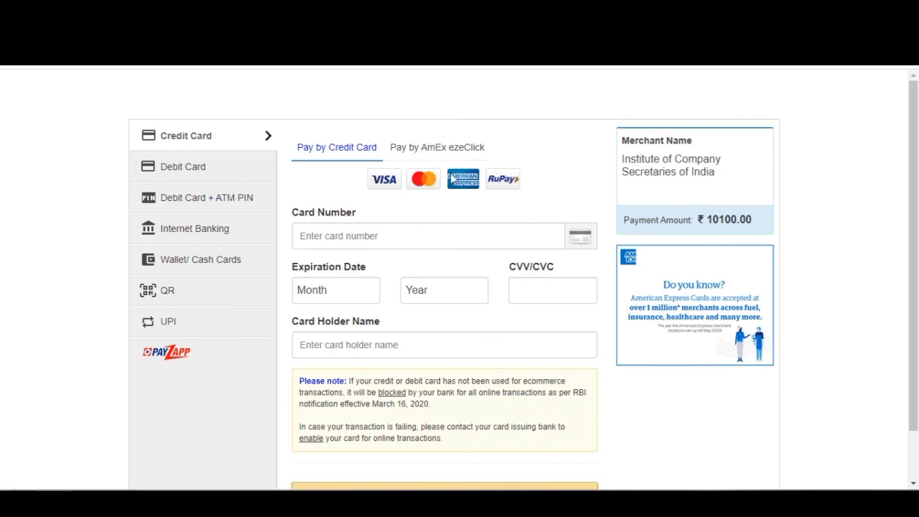
Look through the debit card, internet banking and wallet options, and make the payment with BHIM UPI.
click(235, 180)
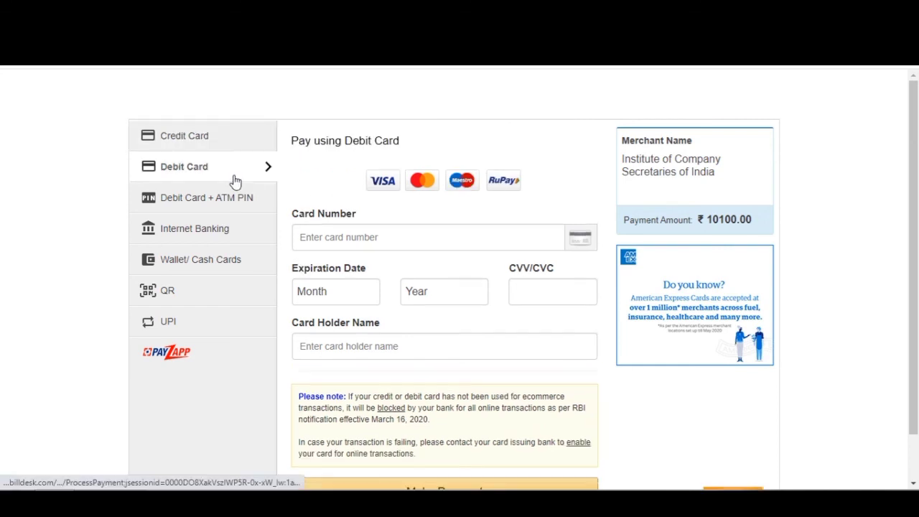
click(225, 201)
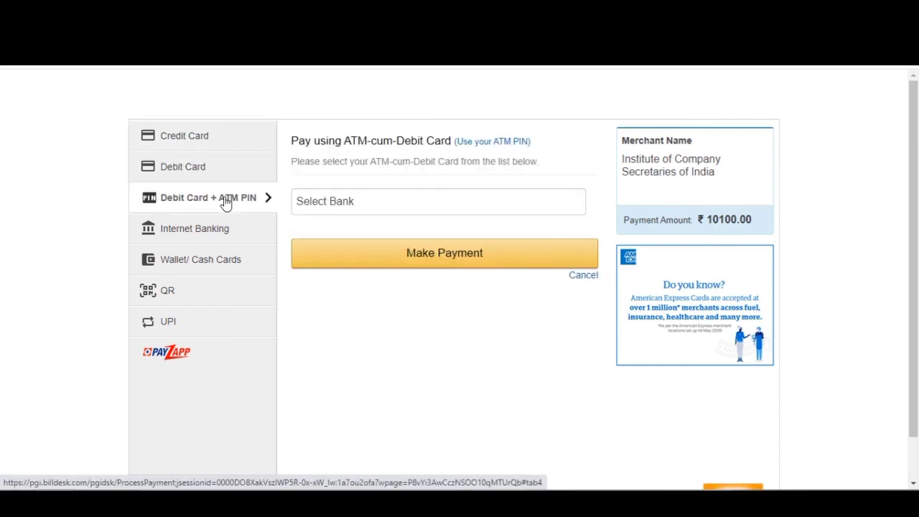
click(213, 232)
click(208, 265)
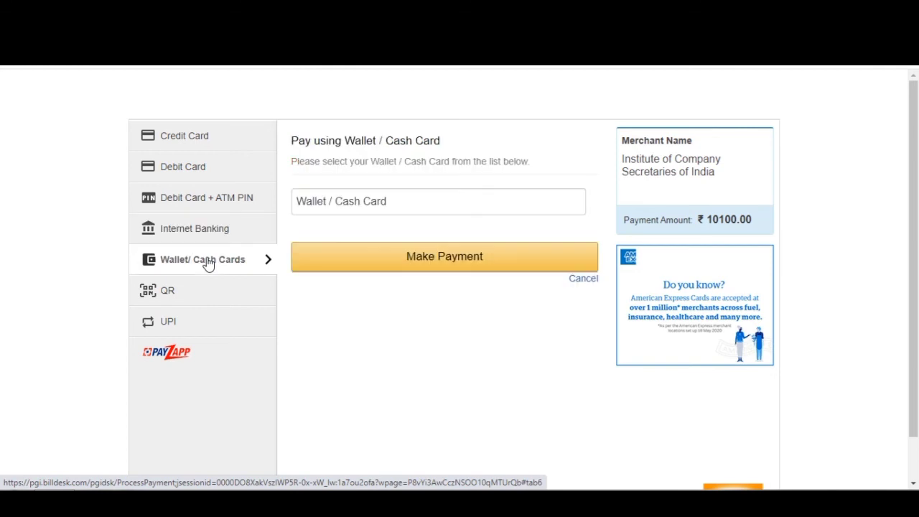
click(178, 320)
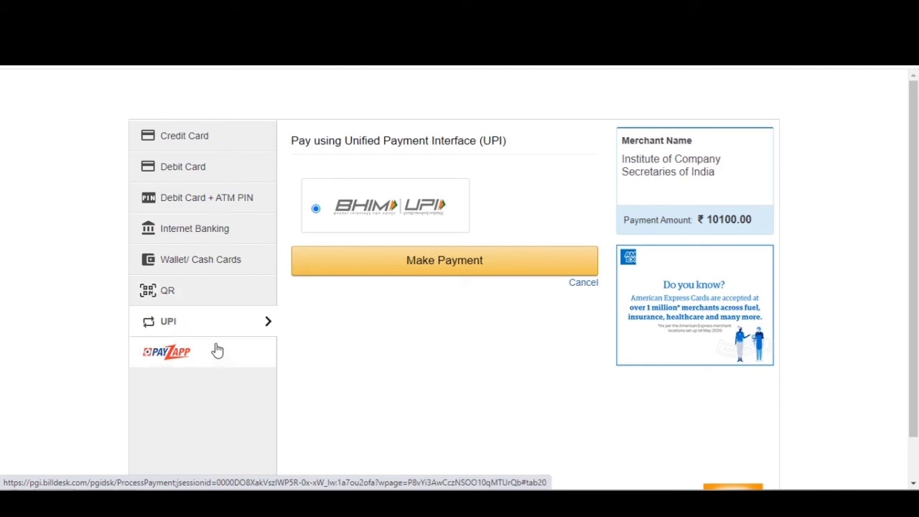
click(351, 261)
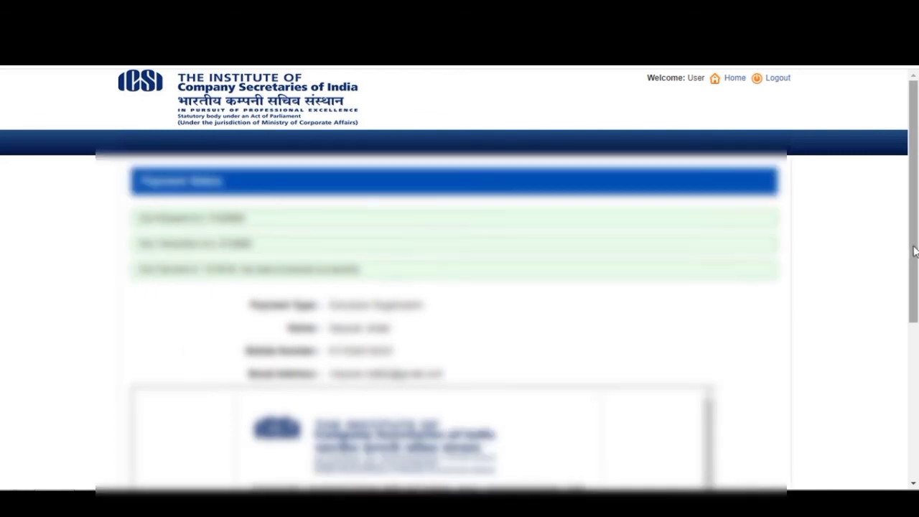
Examine the payment status page and read through the whole fee receipt.
drag(915, 255, 916, 457)
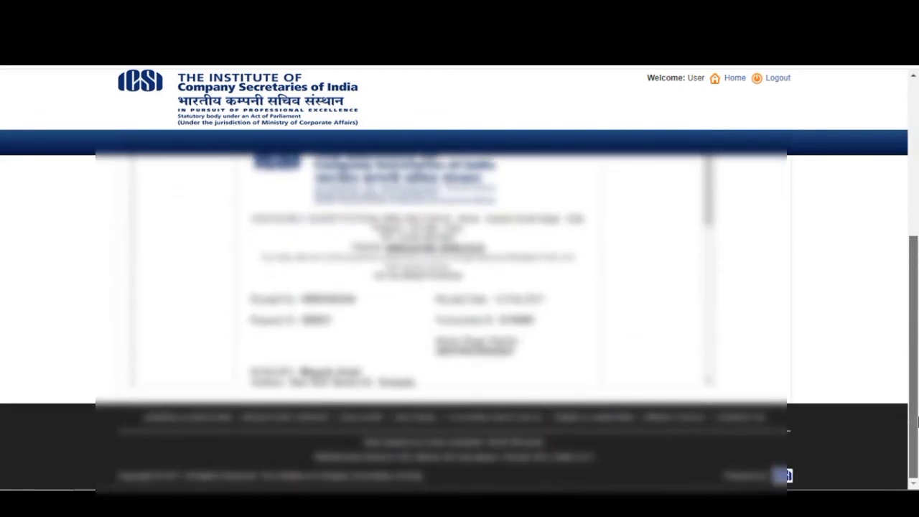
drag(916, 423, 916, 372)
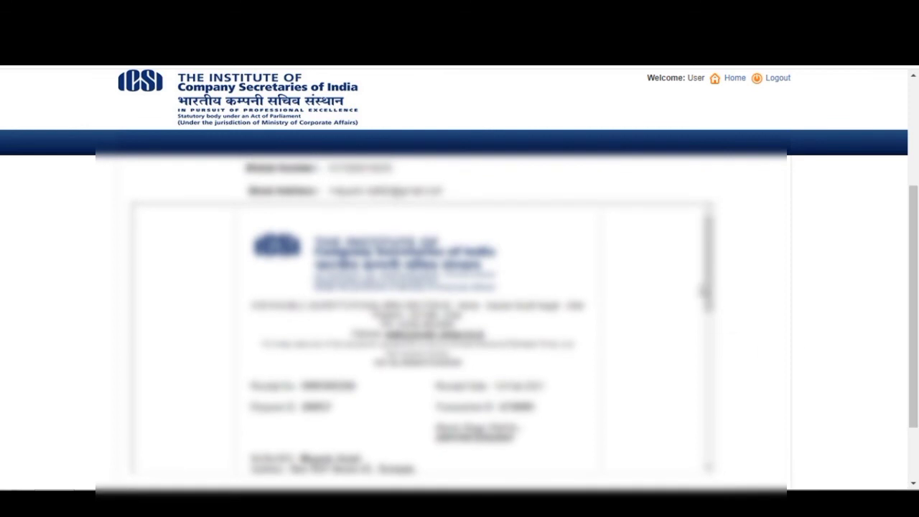
drag(712, 293, 717, 456)
scroll(417, 414, down, 1)
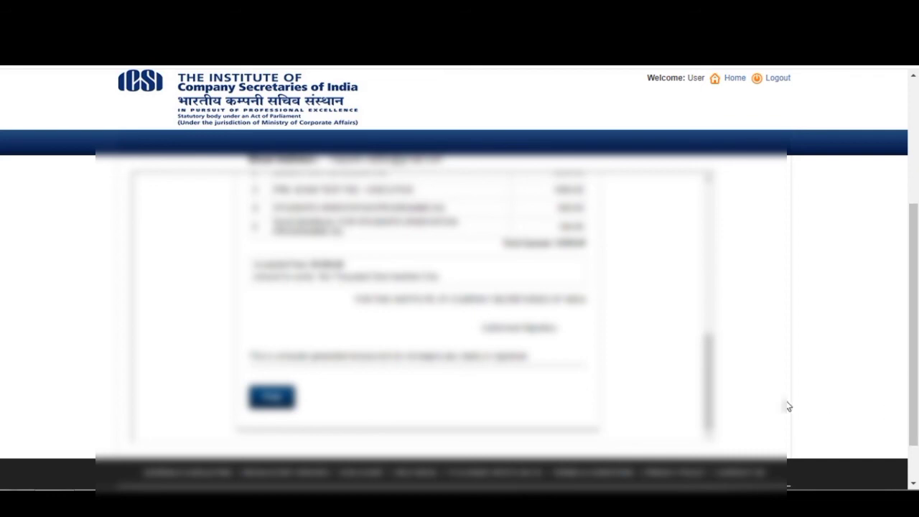
drag(706, 368, 706, 228)
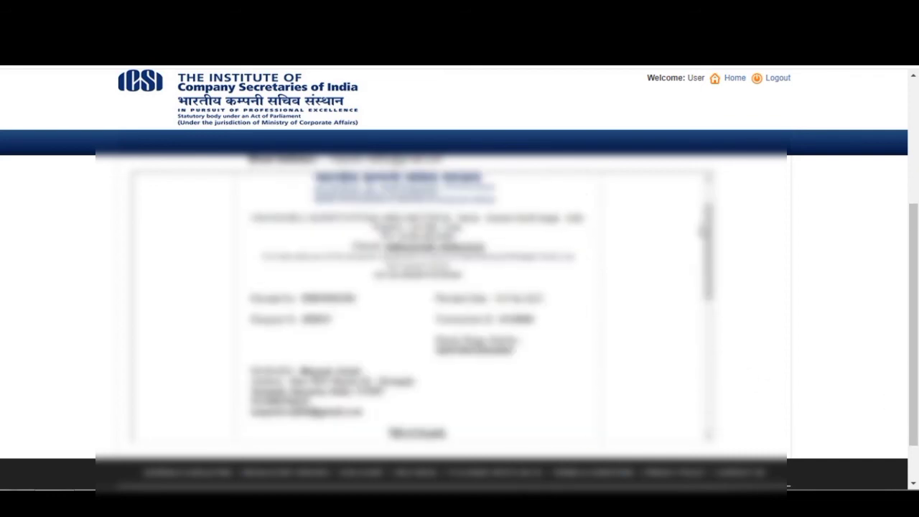